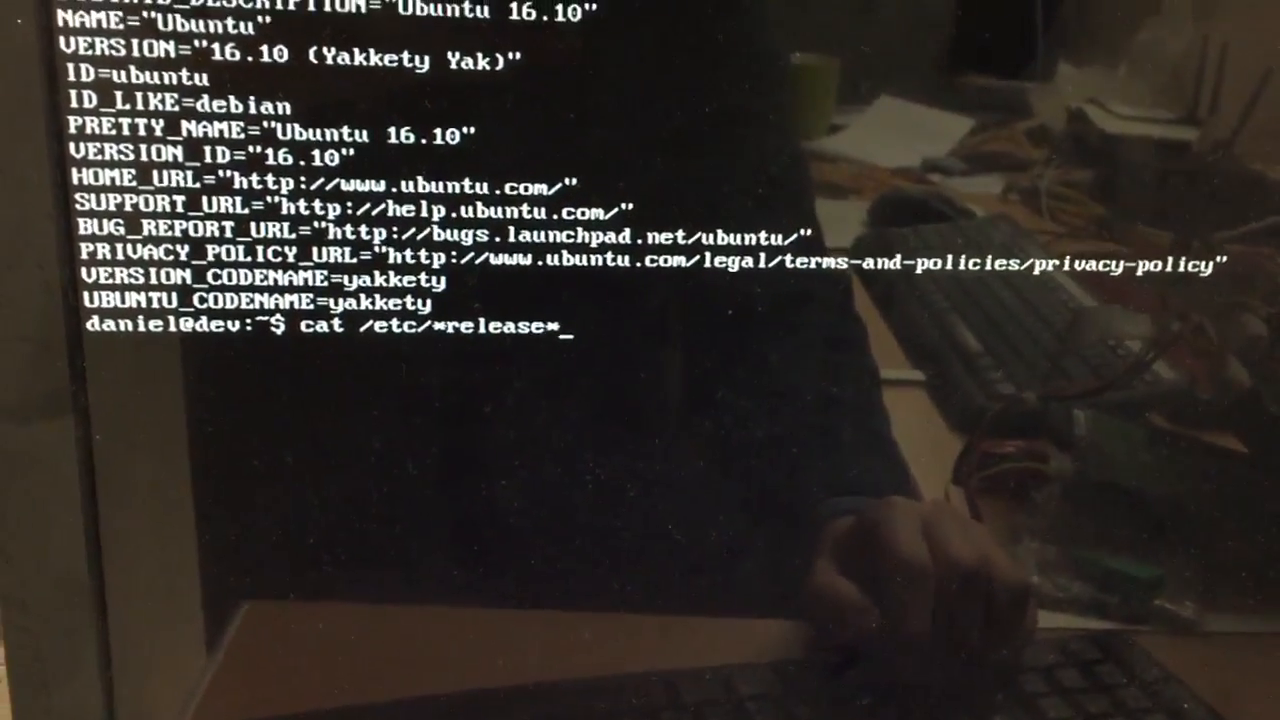
- Browse command history to find sudo nano /etc/network/interfaces
{"action": "key", "text": "Up"}
{"action": "key", "text": "Up"}
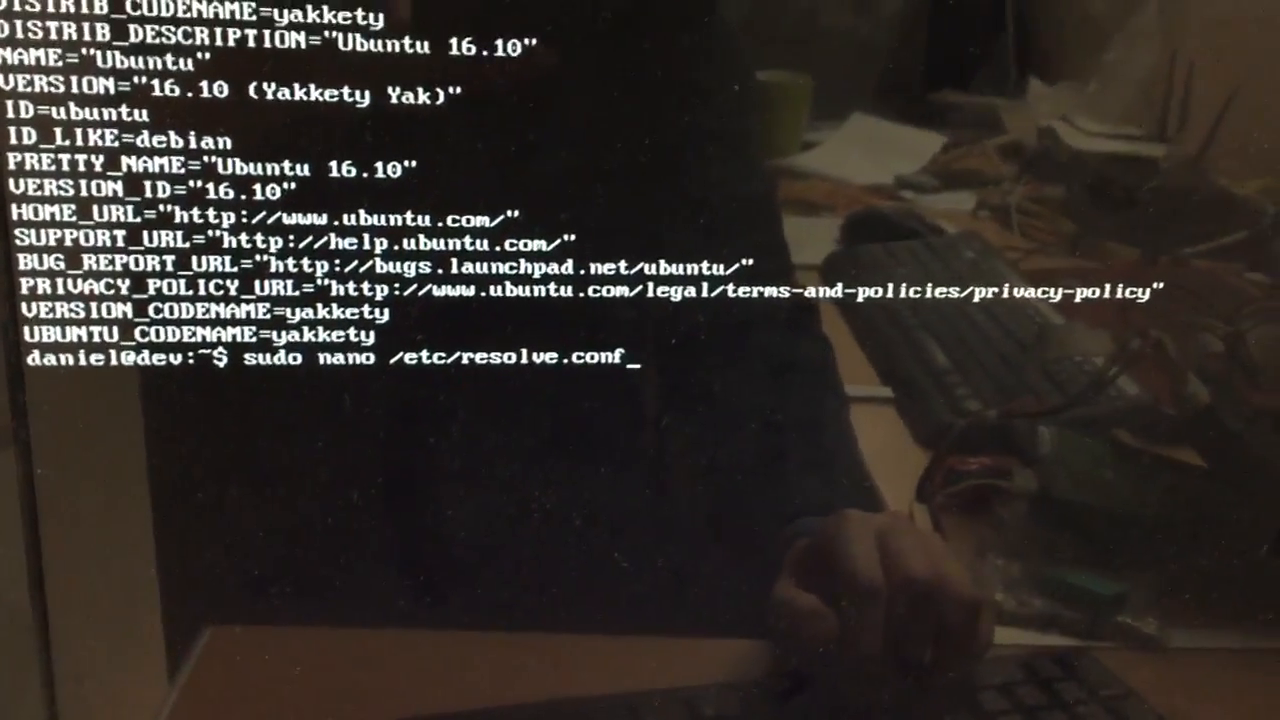
{"action": "key", "text": "Down"}
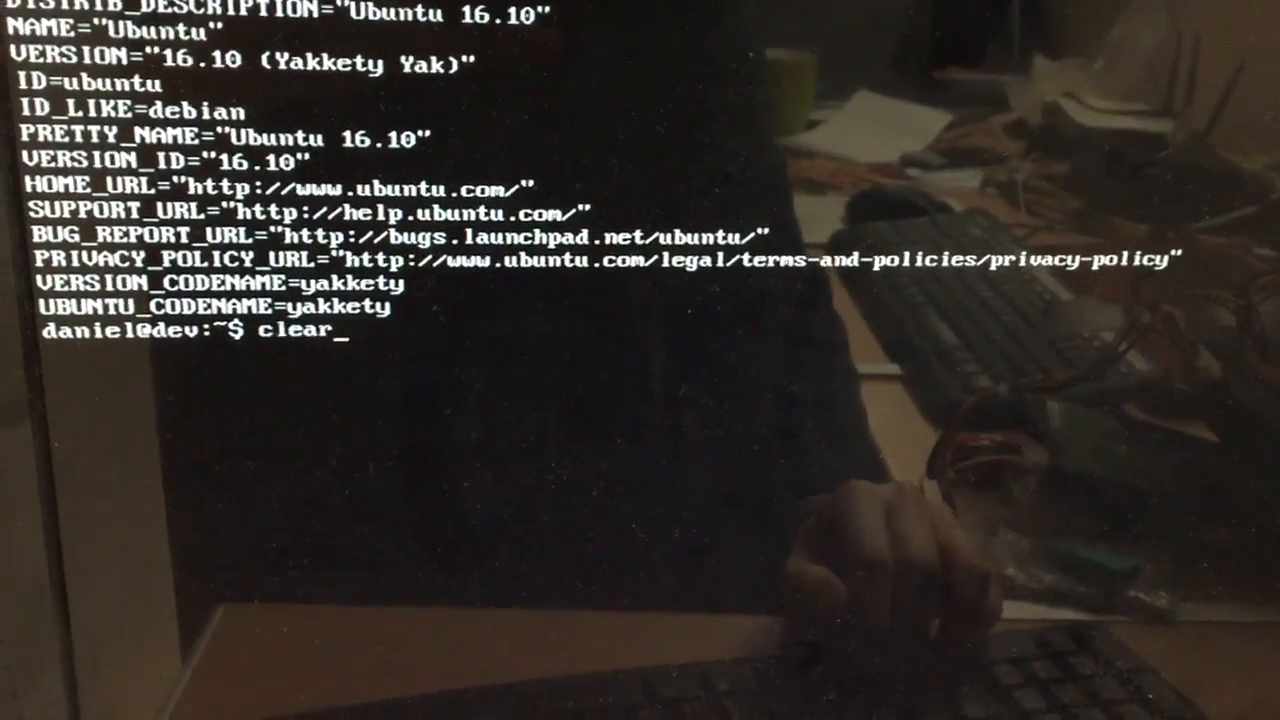
{"action": "key", "text": "Up"}
{"action": "key", "text": "Up"}
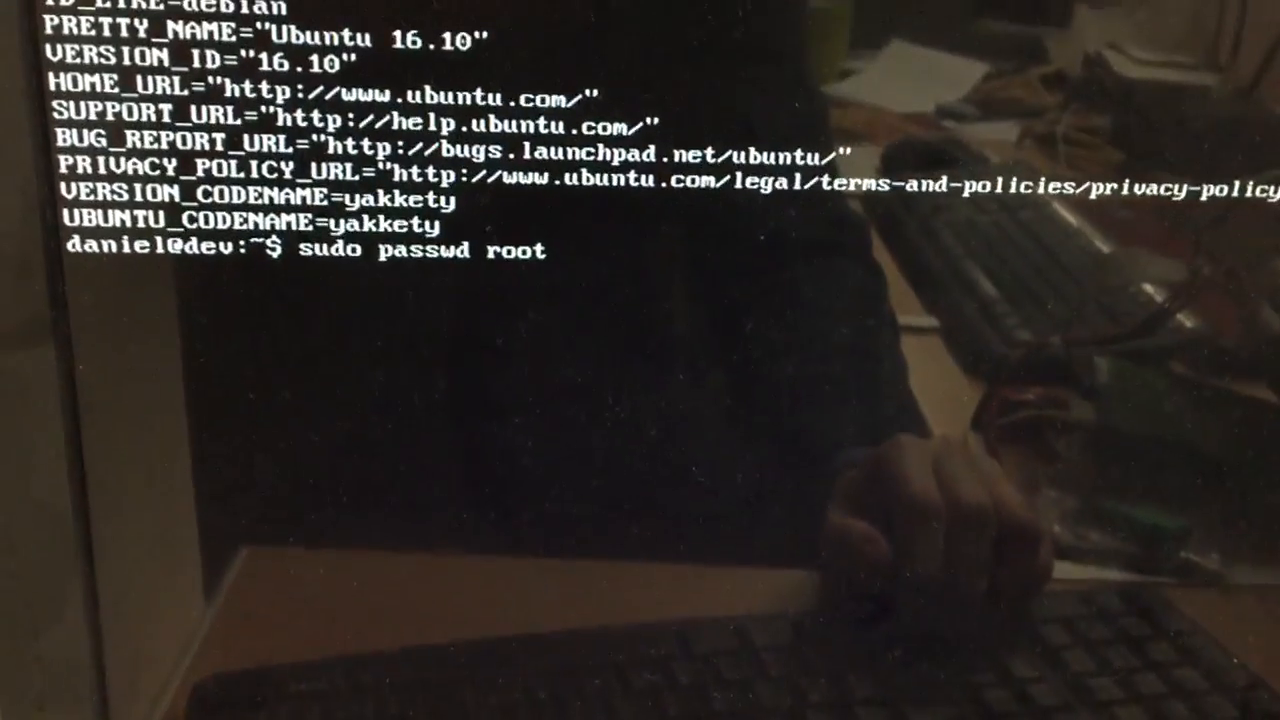
{"action": "key", "text": "Up"}
{"action": "key", "text": "Down"}
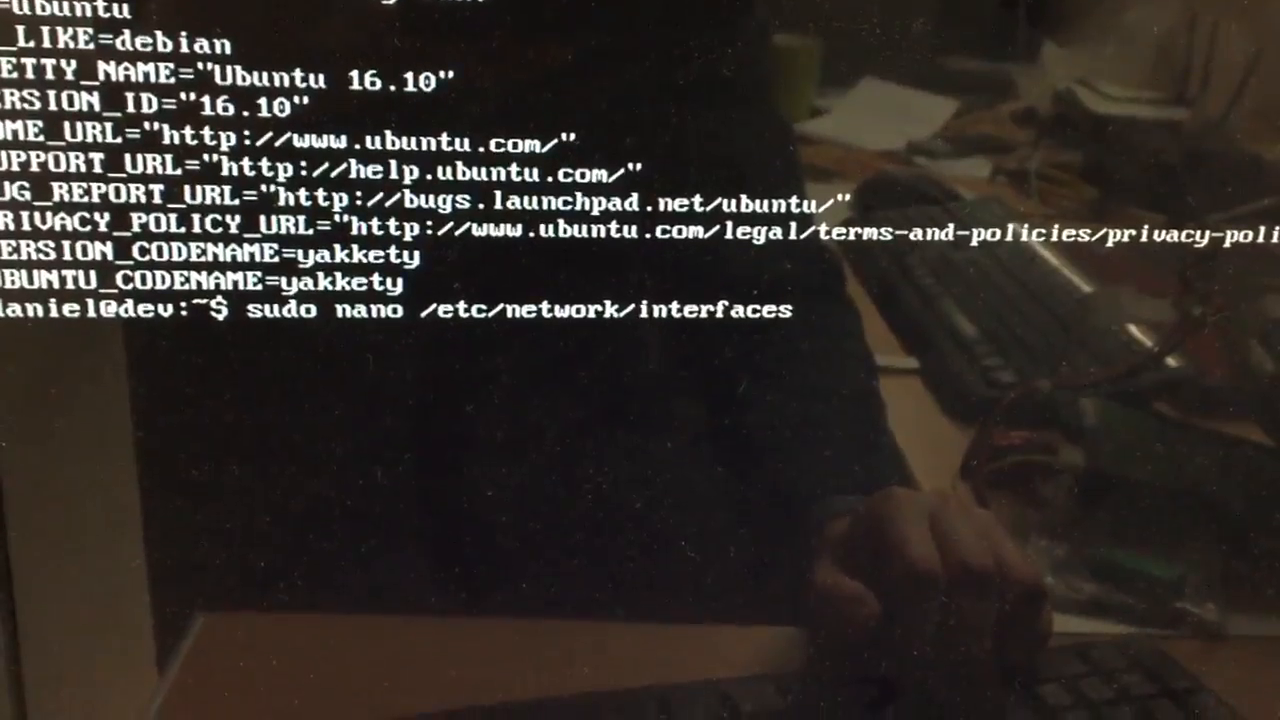
- Run sudo nano /etc/network/interfaces to view the enp0s4 static configuration
{"action": "key", "text": "Return"}
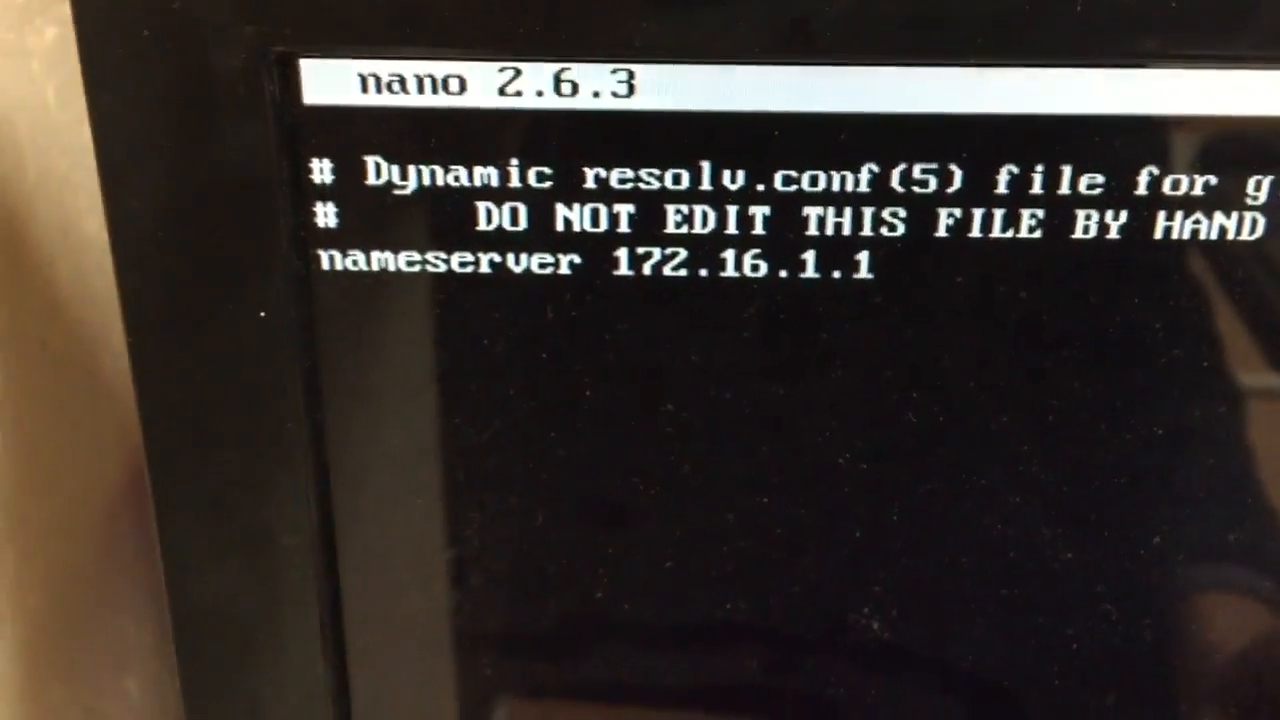
{"action": "key", "text": "Down"}
{"action": "key", "text": "Down"}
{"action": "key", "text": "Down"}
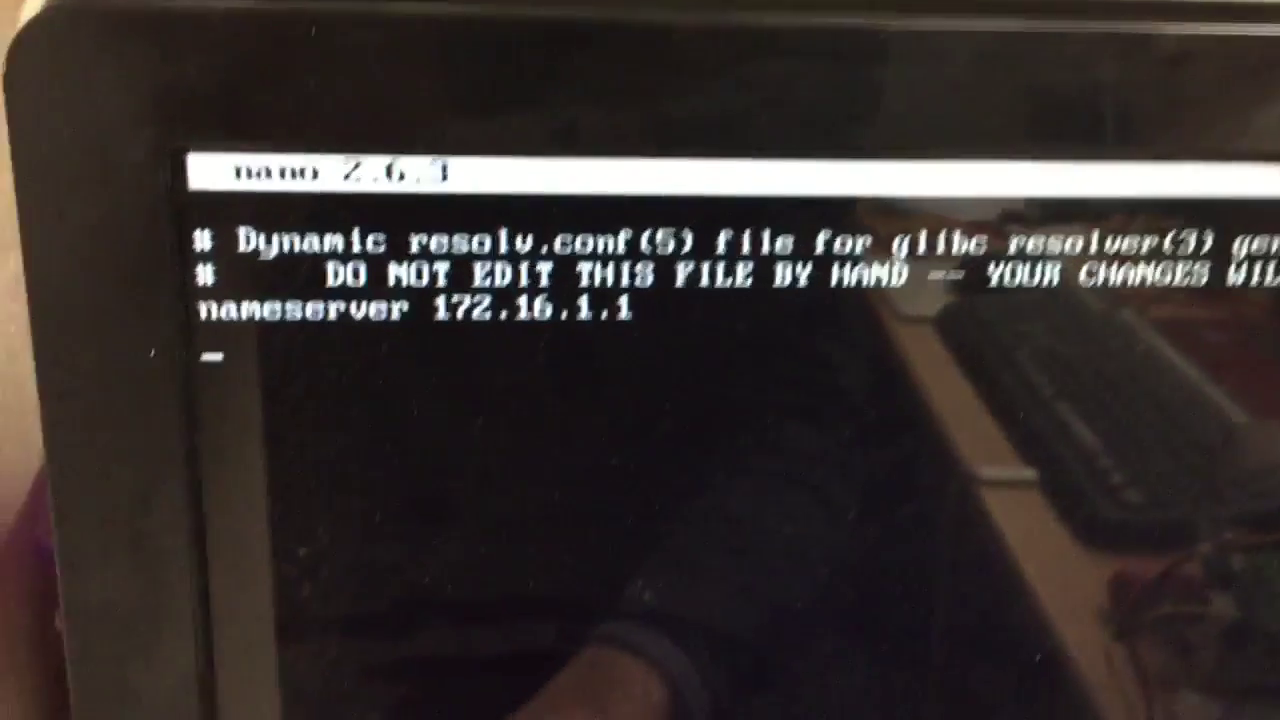
{"action": "type", "text": "x"}
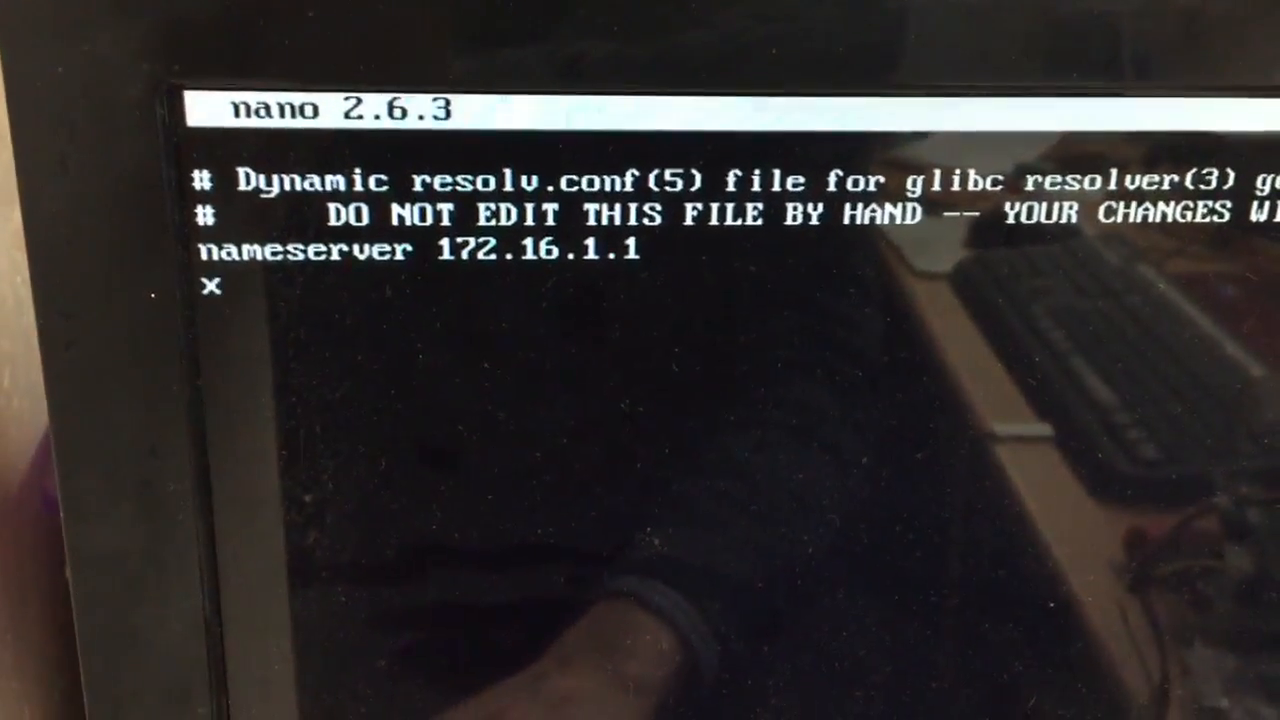
{"action": "key", "text": "BackSpace"}
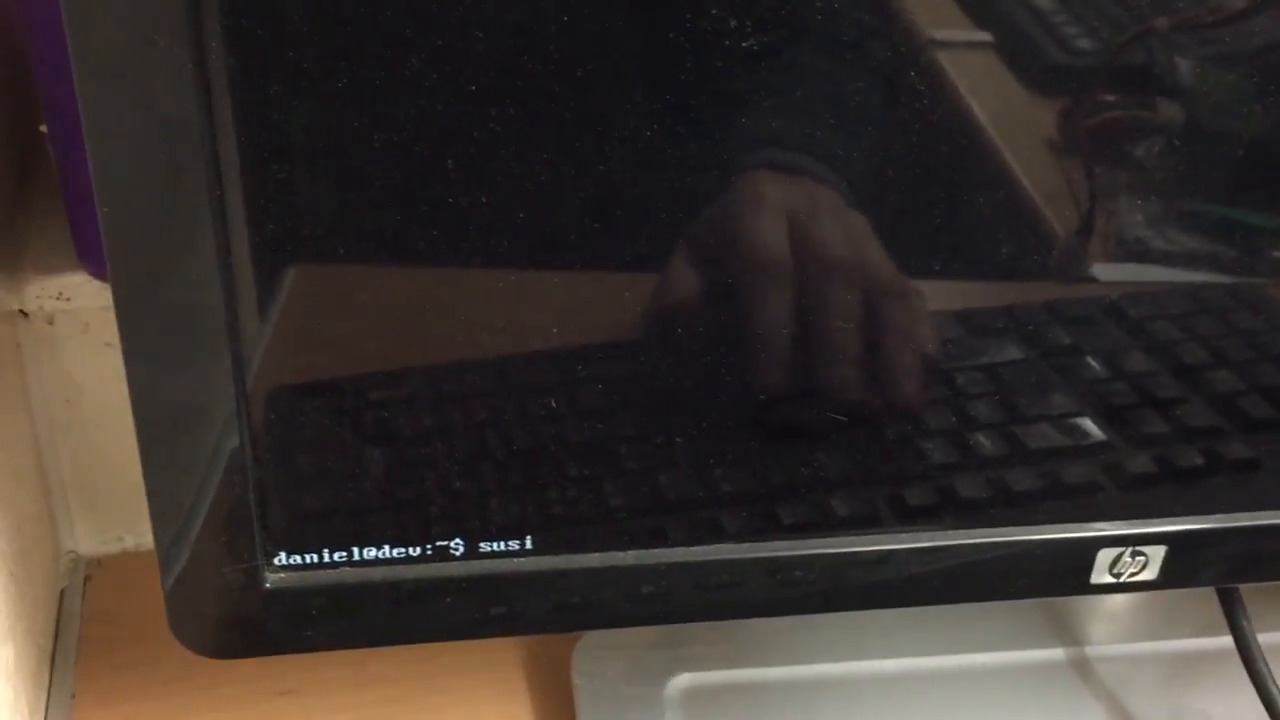
- Run sudo /etc/init.d/network restart, which fails as command not found
{"action": "key", "text": "BackSpace"}
{"action": "key", "text": "BackSpace"}
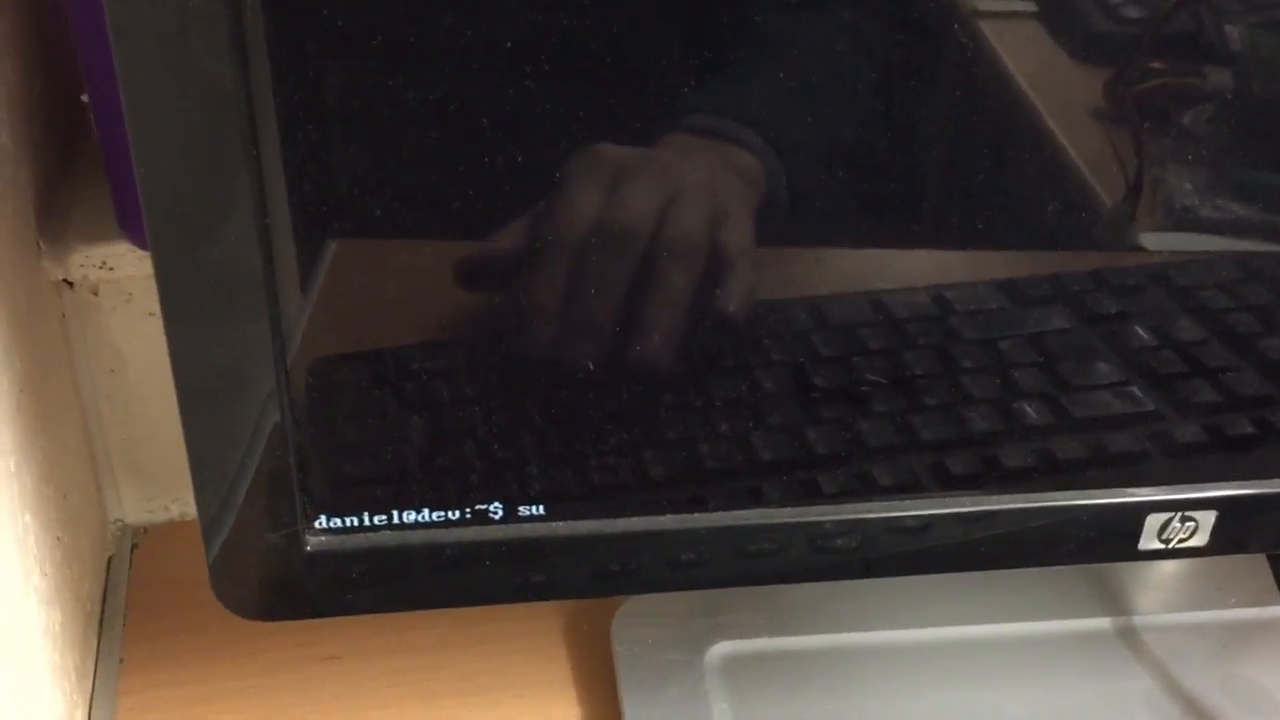
{"action": "type", "text": "do /et"}
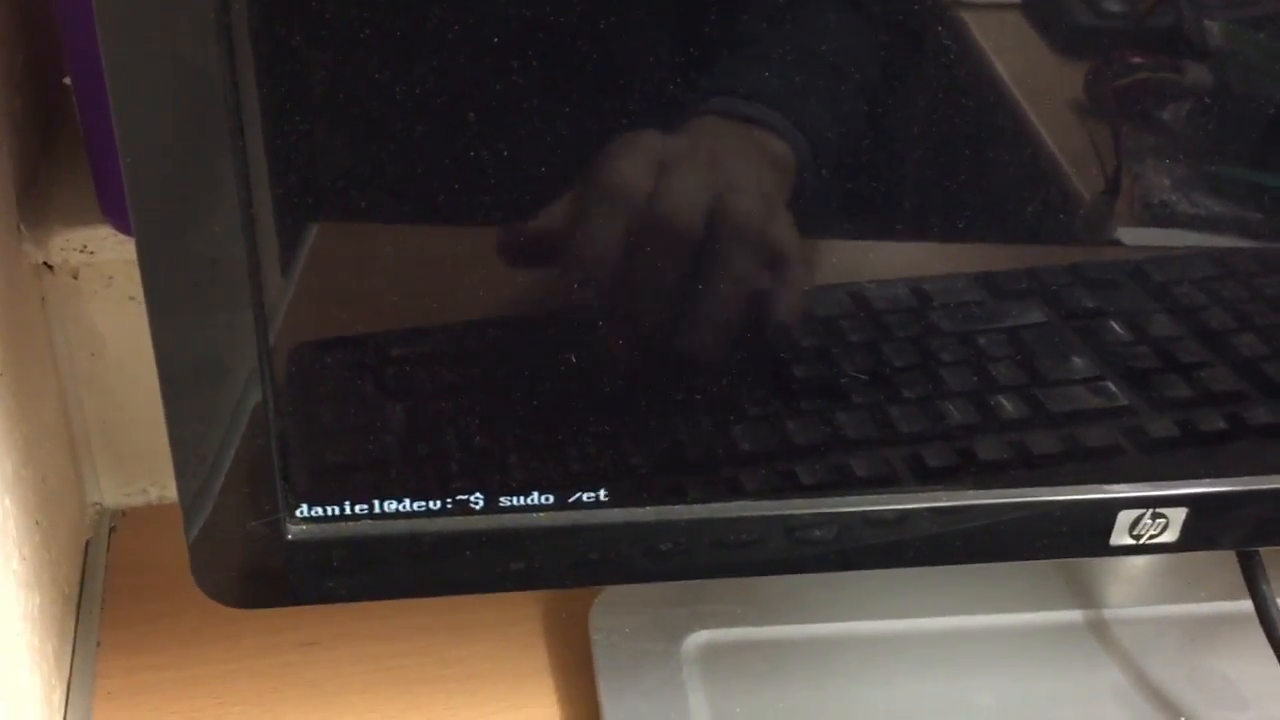
{"action": "type", "text": "c/"}
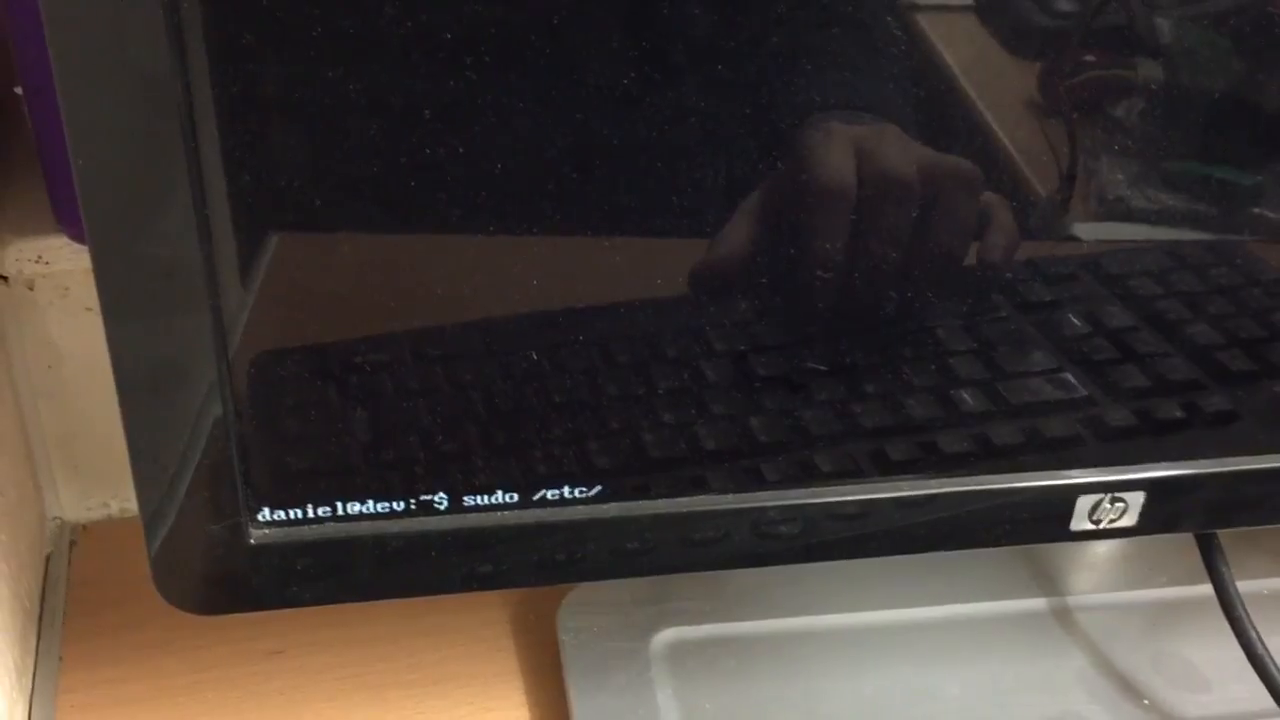
{"action": "type", "text": "ini"}
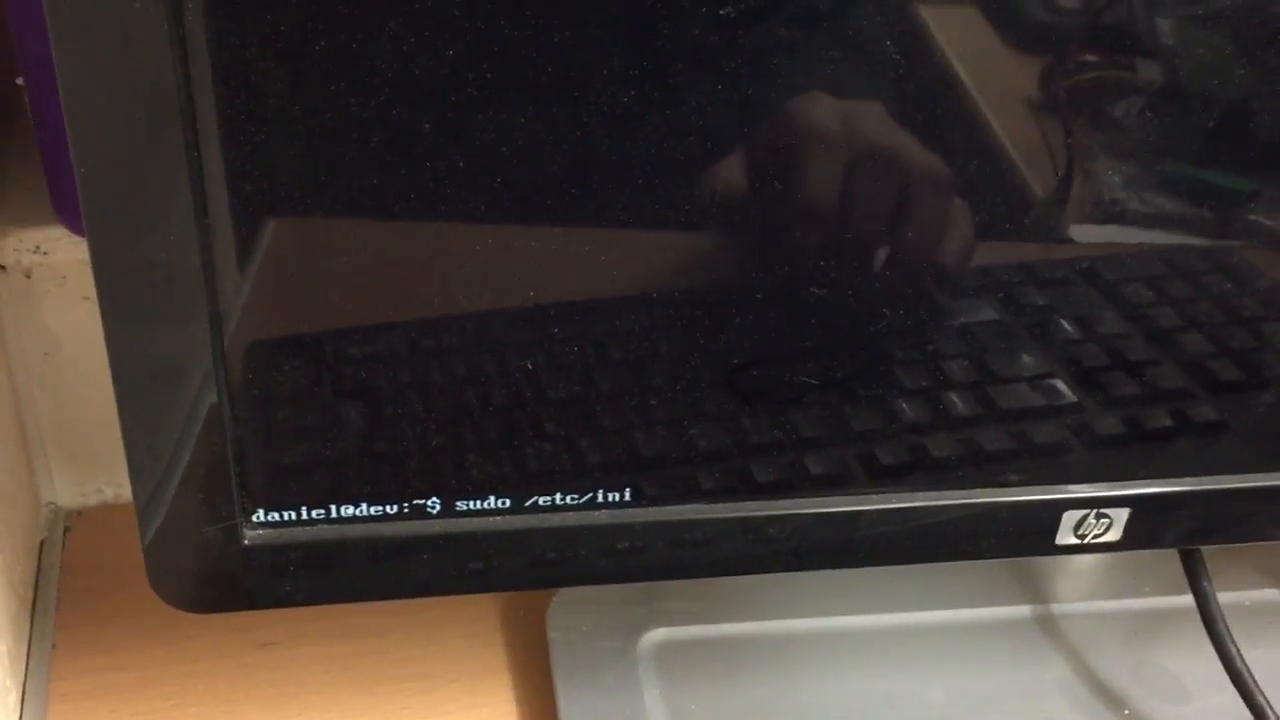
{"action": "type", "text": "t.d"}
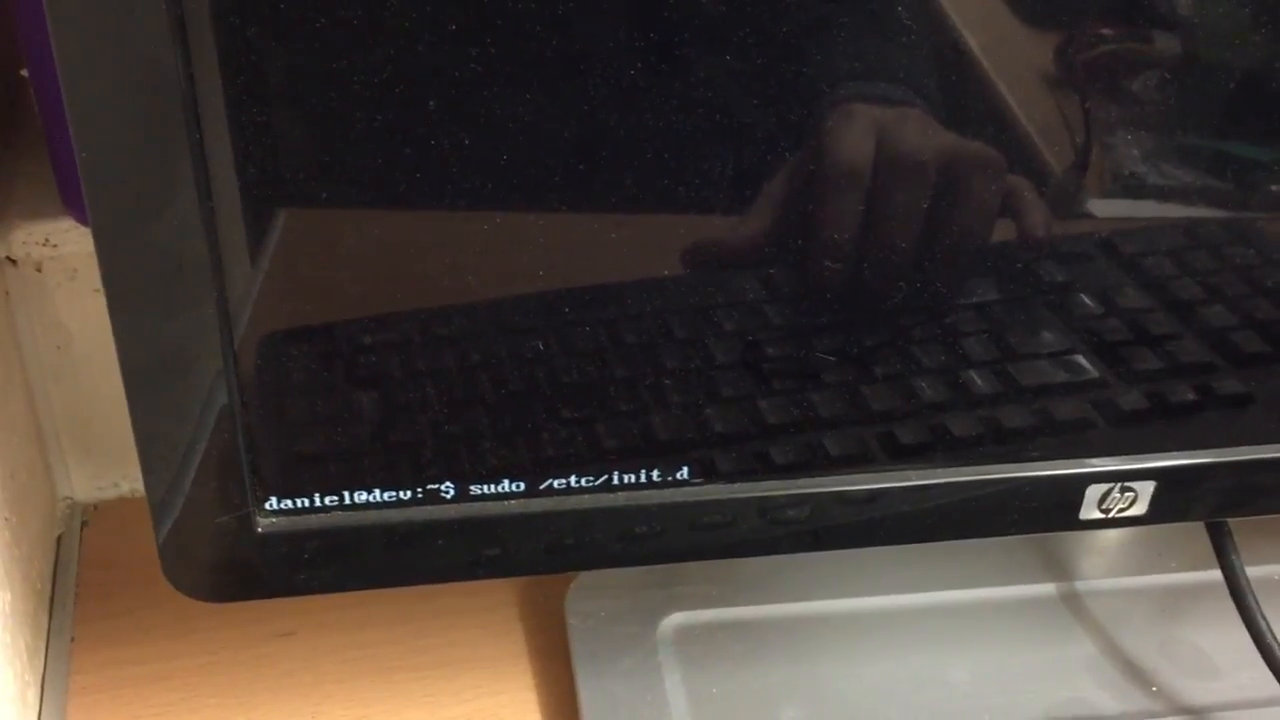
{"action": "type", "text": "/network rest"}
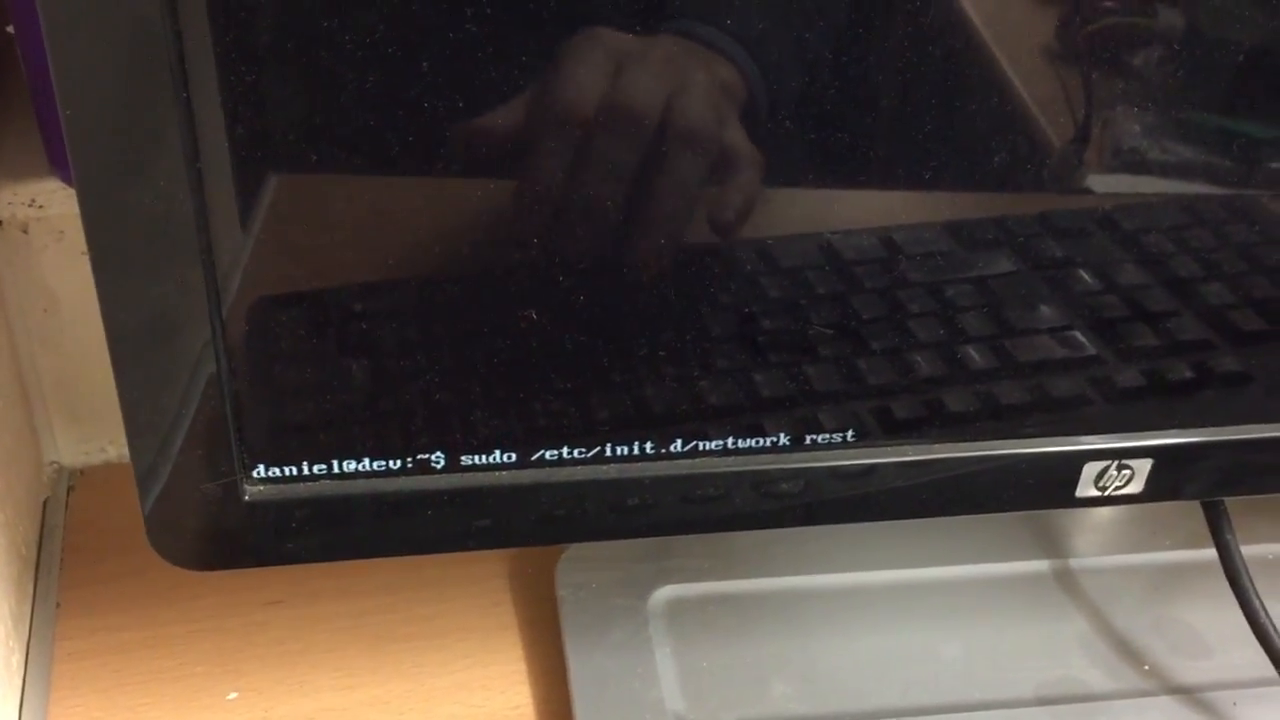
{"action": "type", "text": "art"}
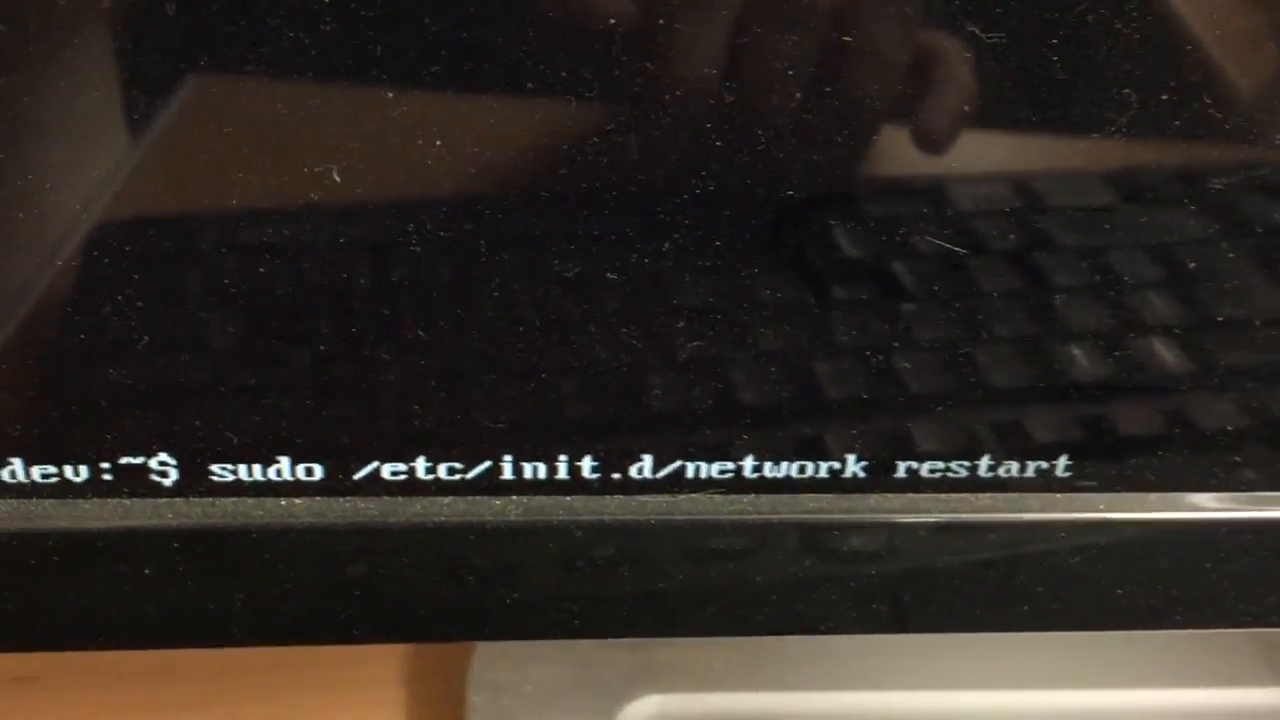
{"action": "key", "text": "Return"}
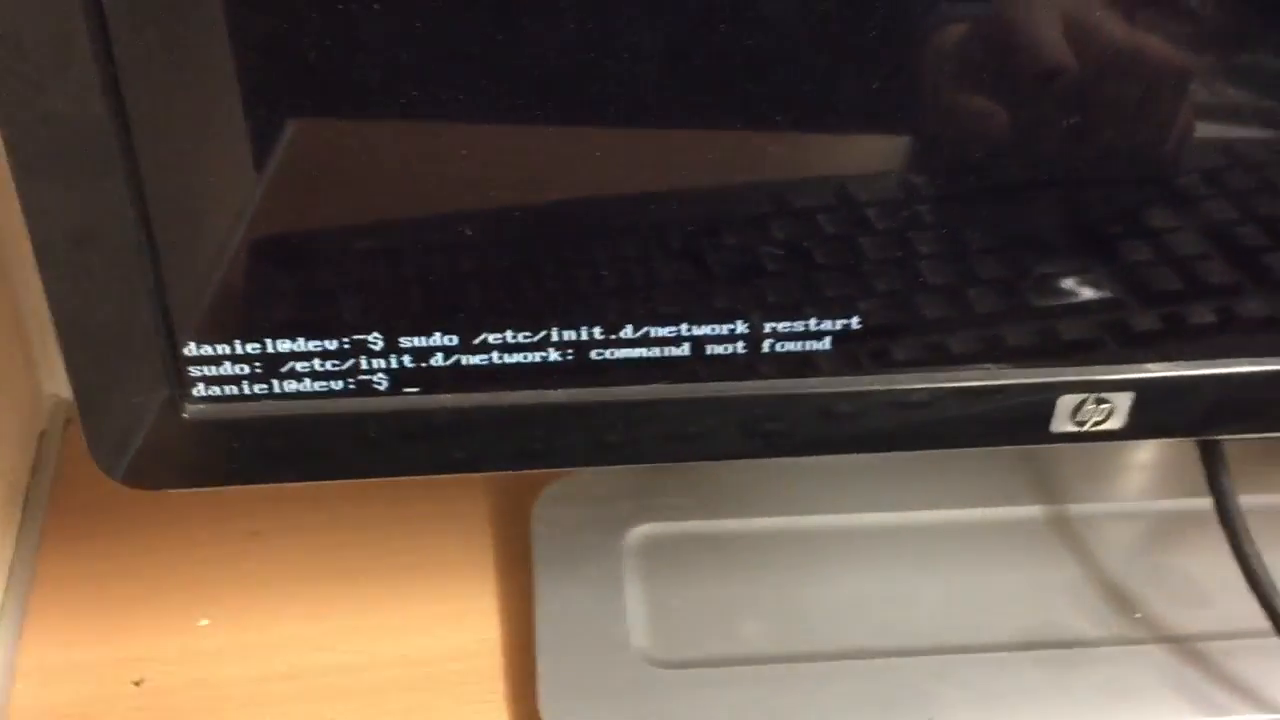
- List the scripts in /etc/init.d with dir, revealing the networking script
{"action": "key", "text": "Up"}
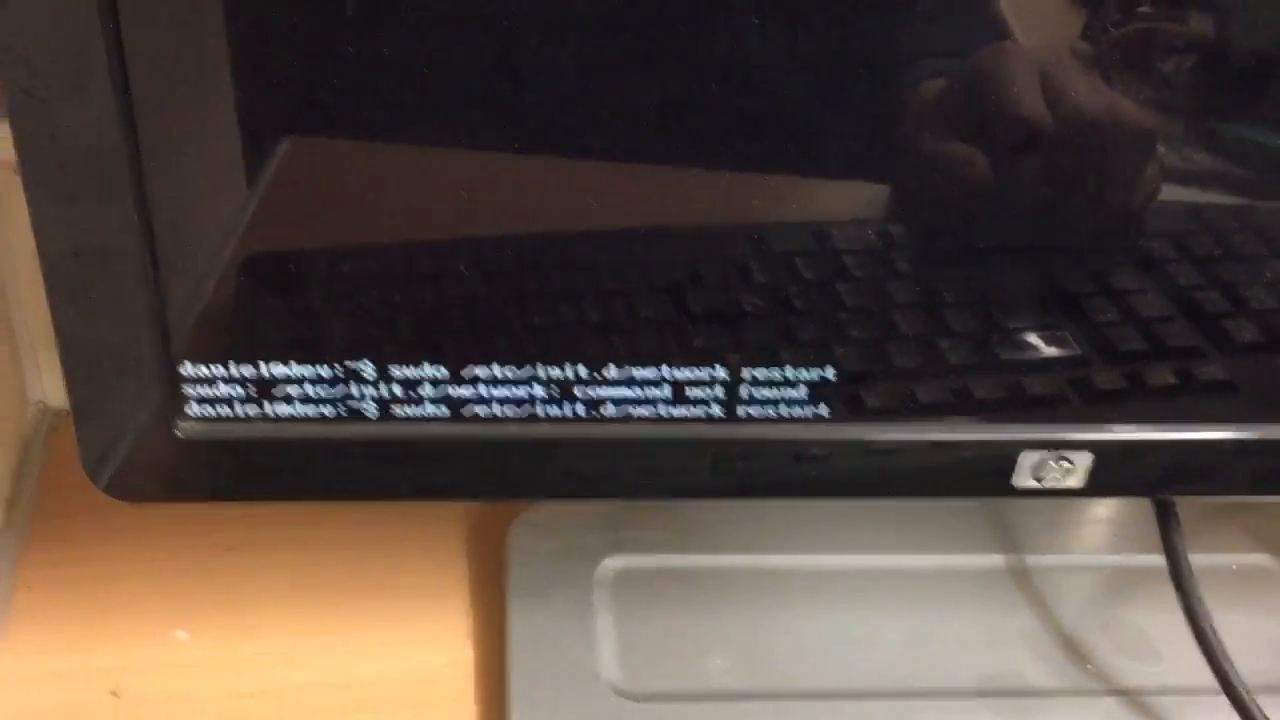
{"action": "key", "text": "Down"}
{"action": "type", "text": "dir"}
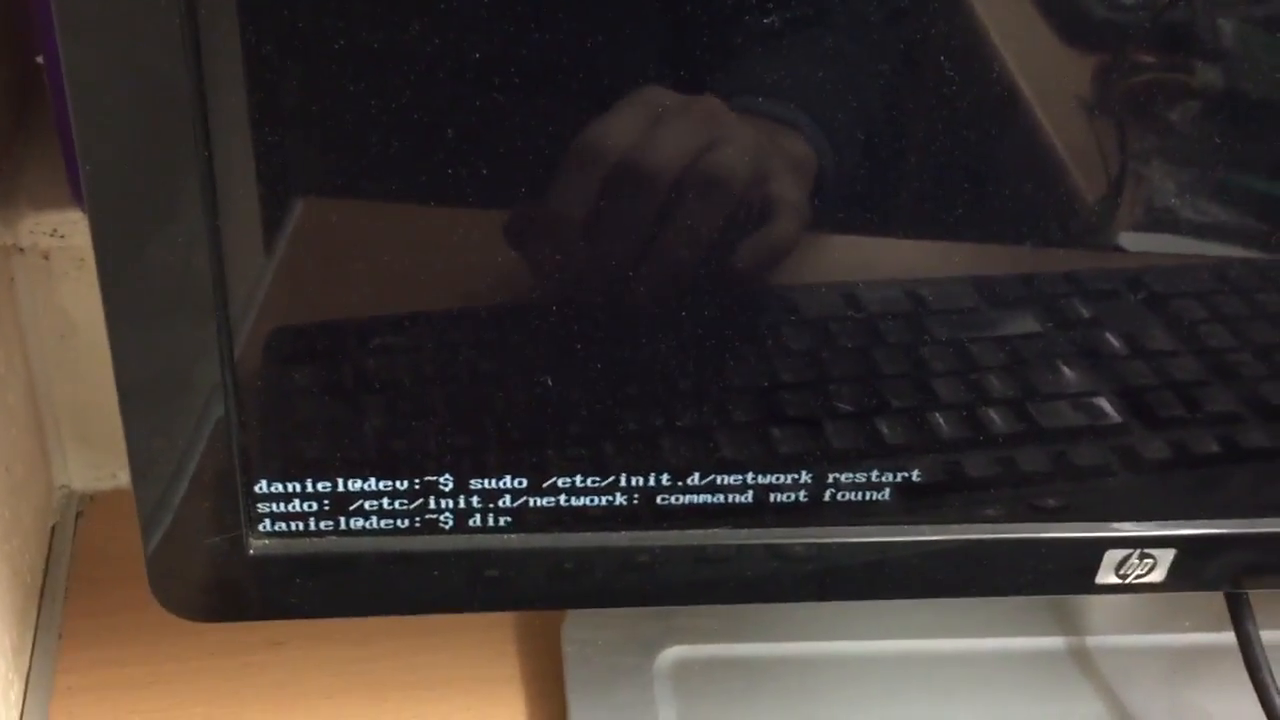
{"action": "type", "text": " /etc"}
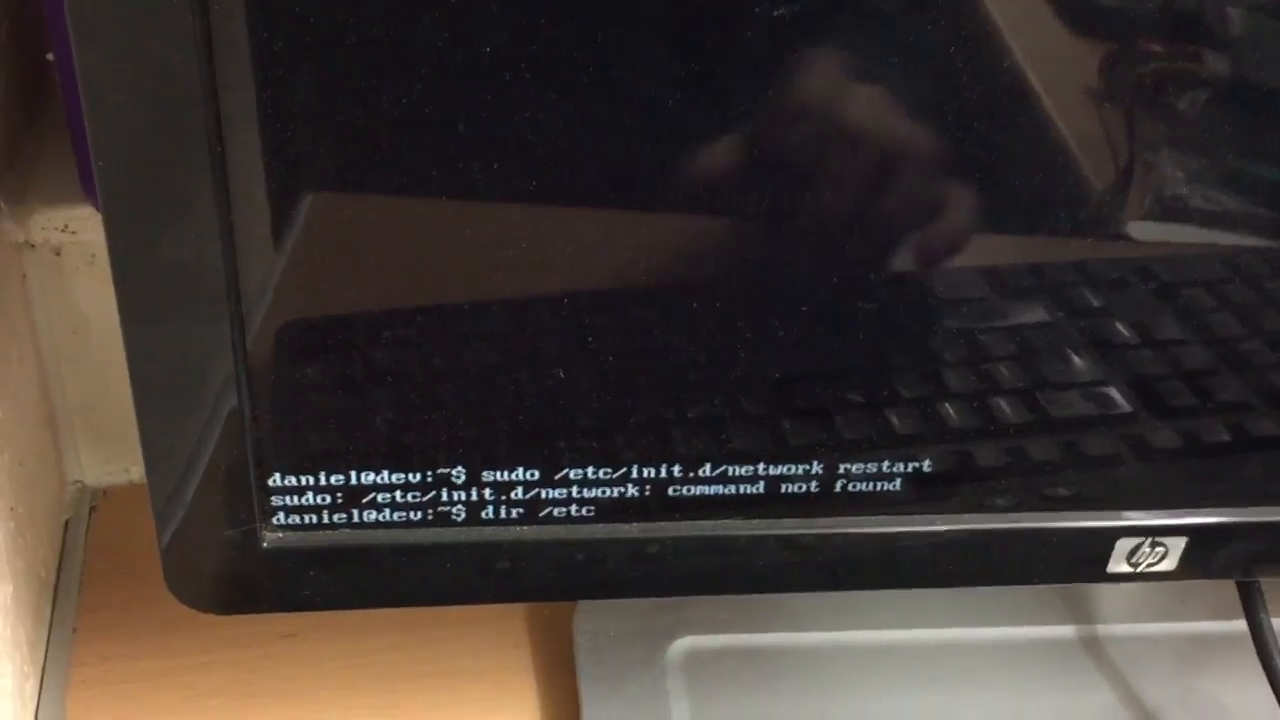
{"action": "type", "text": "/int"}
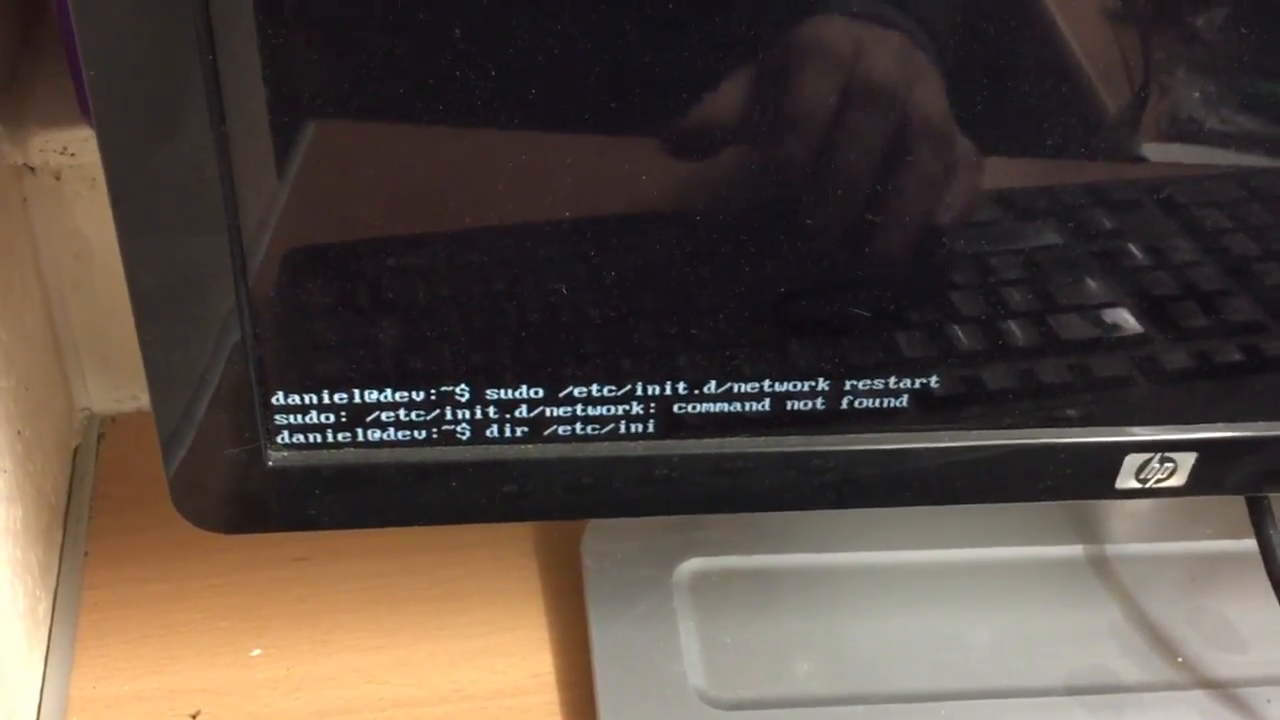
{"action": "type", "text": "t.d"}
{"action": "key", "text": "Return"}
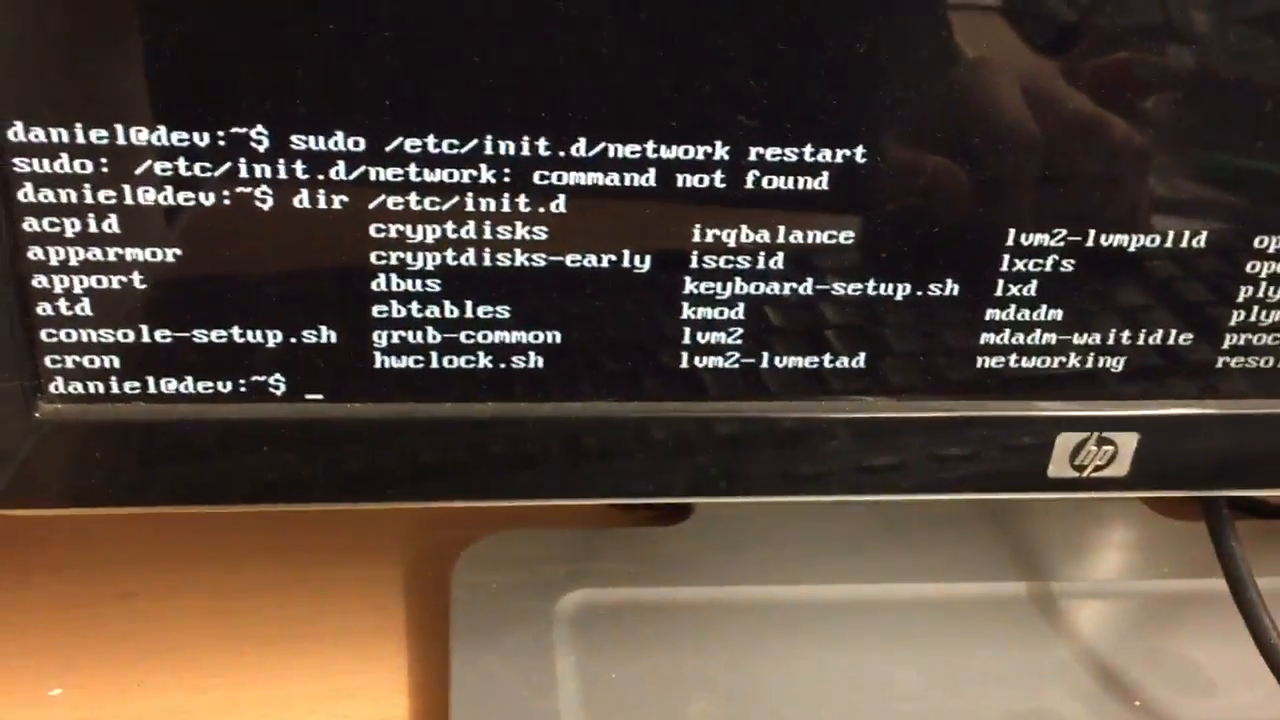
- Recall the restart command, correct it to /etc/init.d/networking, and restart networking
{"action": "key", "text": "Up"}
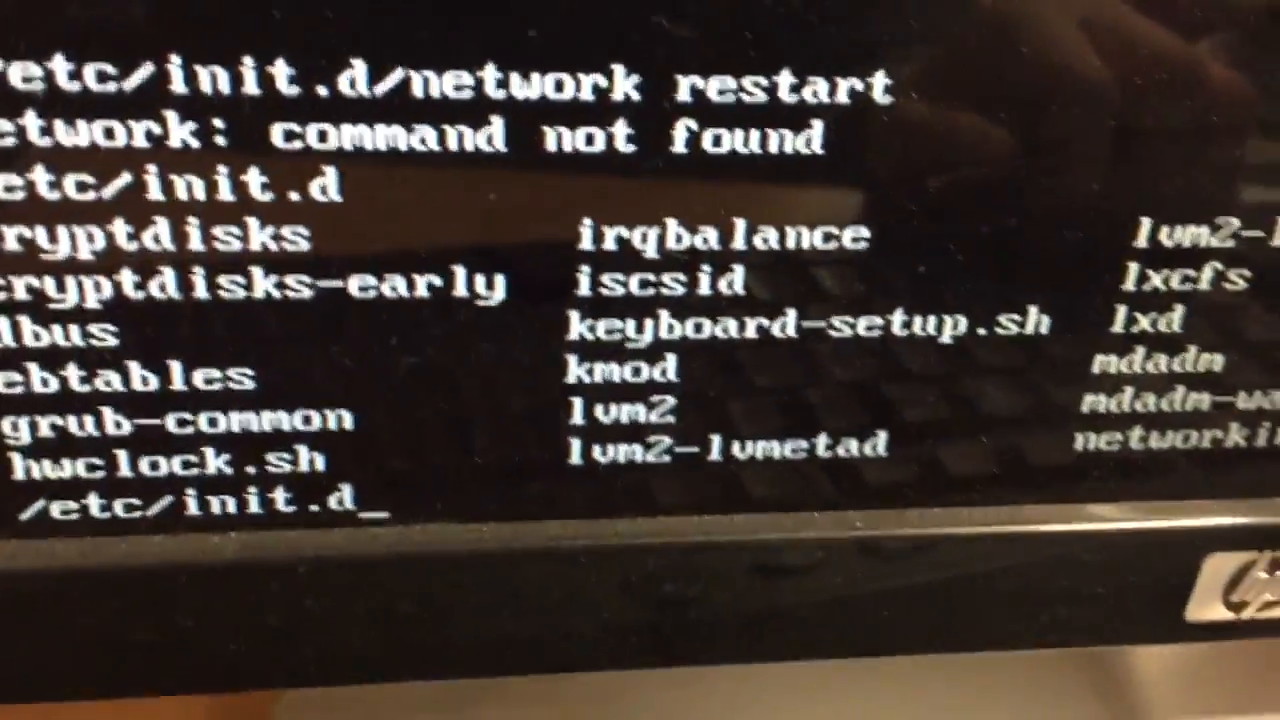
{"action": "key", "text": "Up"}
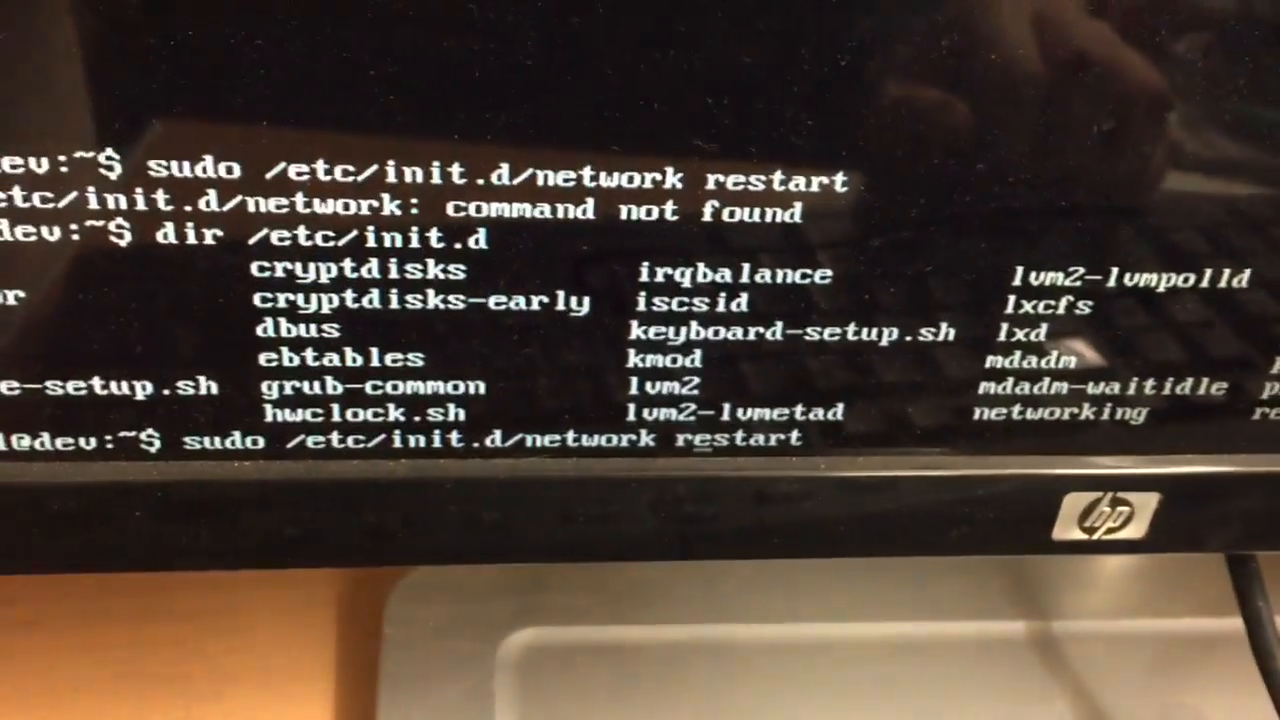
{"action": "key", "text": "Left"}
{"action": "key", "text": "Left"}
{"action": "type", "text": "ing"}
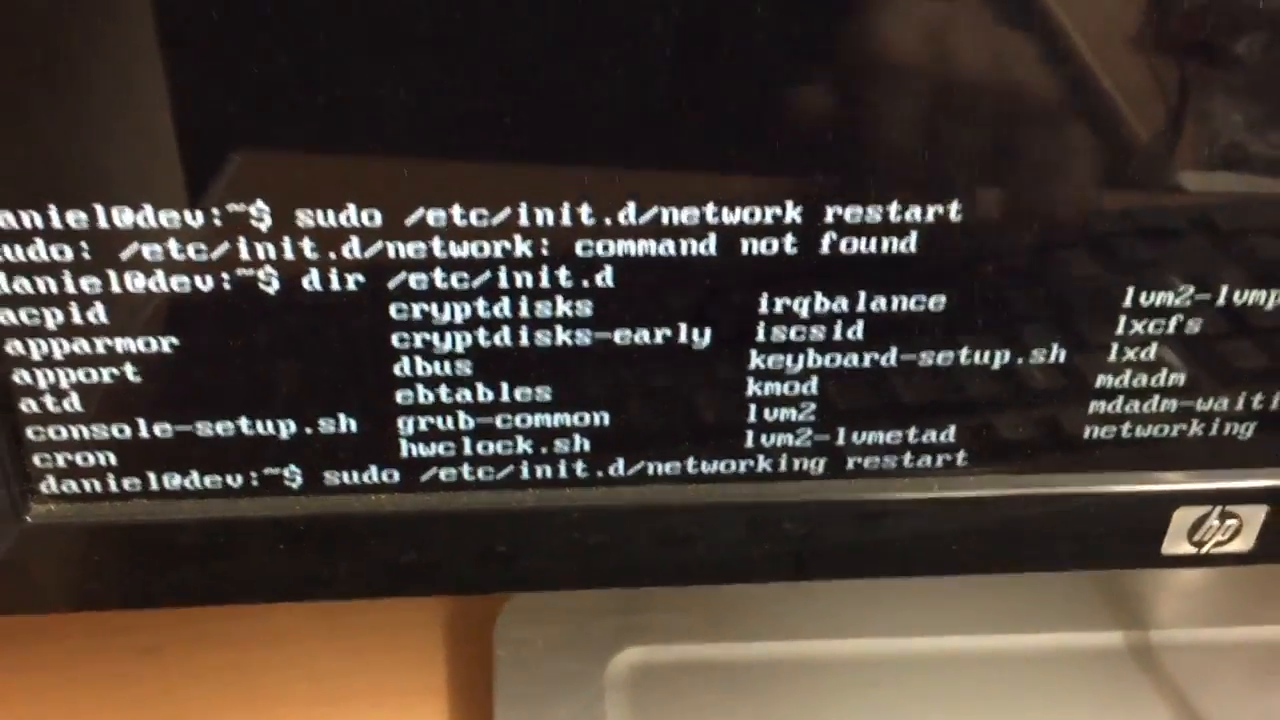
{"action": "key", "text": "Return"}
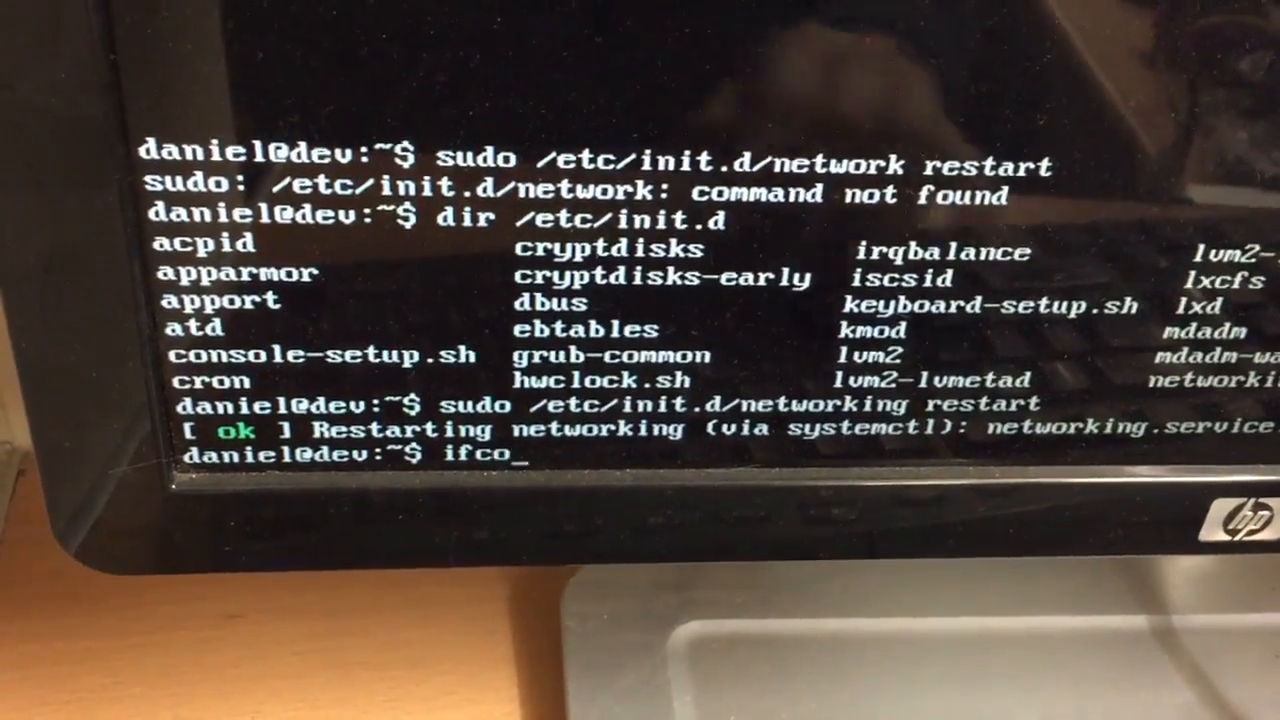
- Run ifconfig -a, showing enp0s4 still at 172.16.1.148
{"action": "key", "text": "BackSpace"}
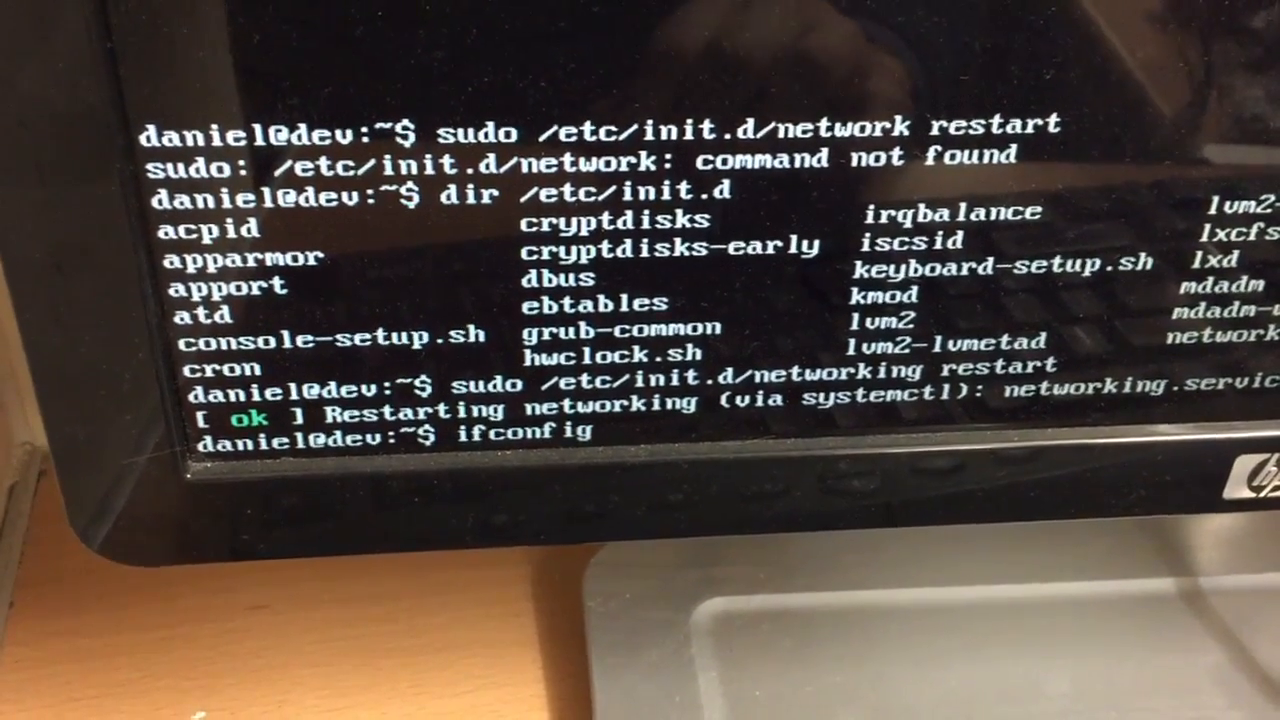
{"action": "type", "text": " -a"}
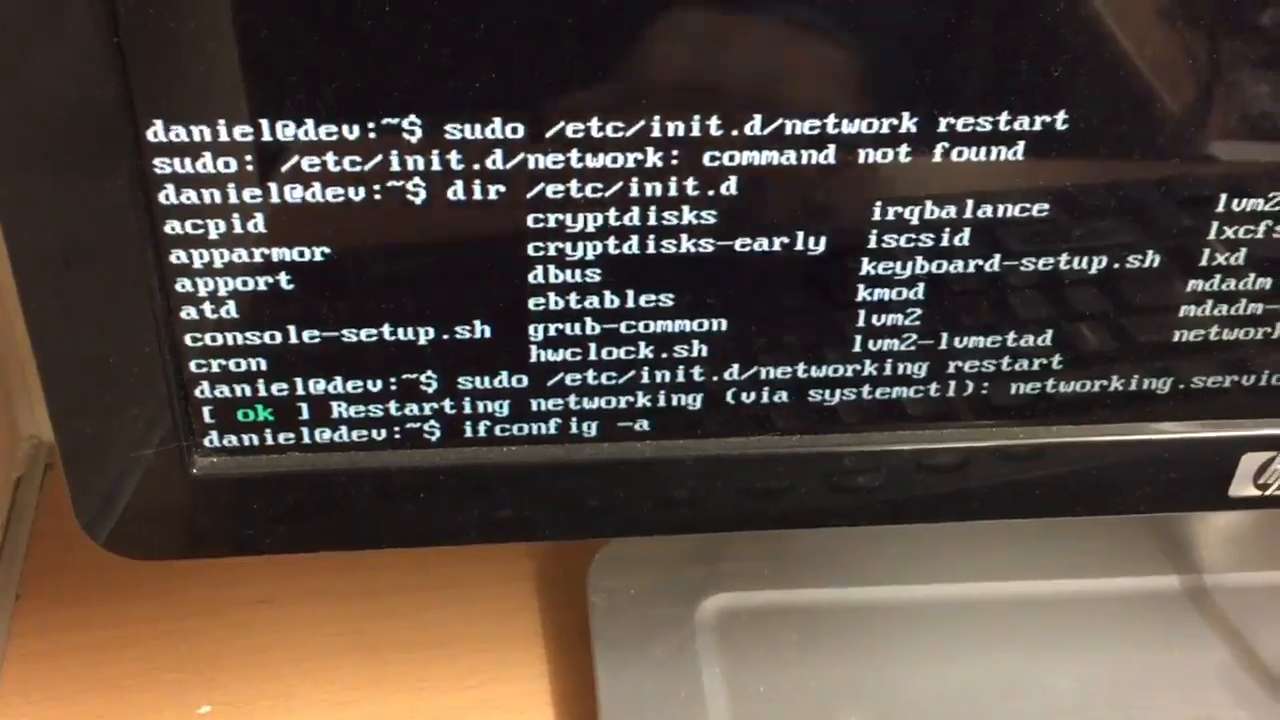
{"action": "key", "text": "Return"}
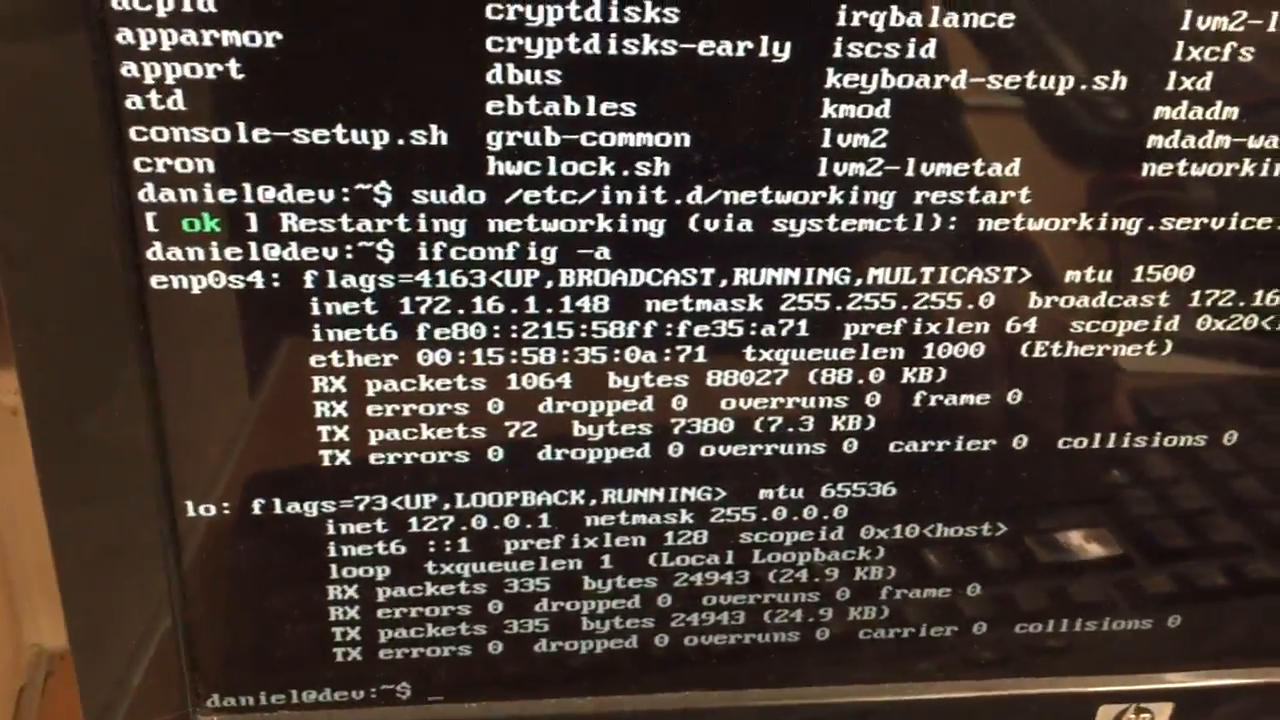
{"action": "type", "text": "ifconfig -a"}
{"action": "key", "text": "ctrl+u"}
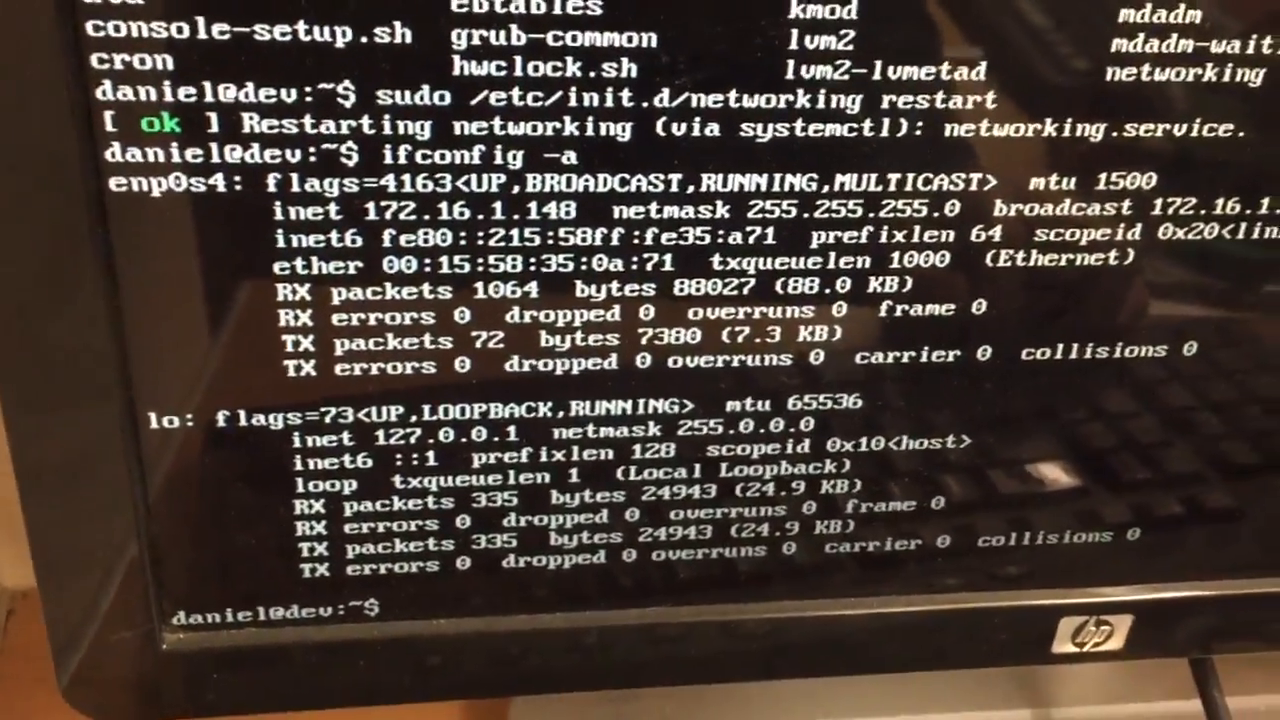
- Reopen /etc/network/interfaces in nano, then restart networking again
{"action": "key", "text": "Up"}
{"action": "key", "text": "Up"}
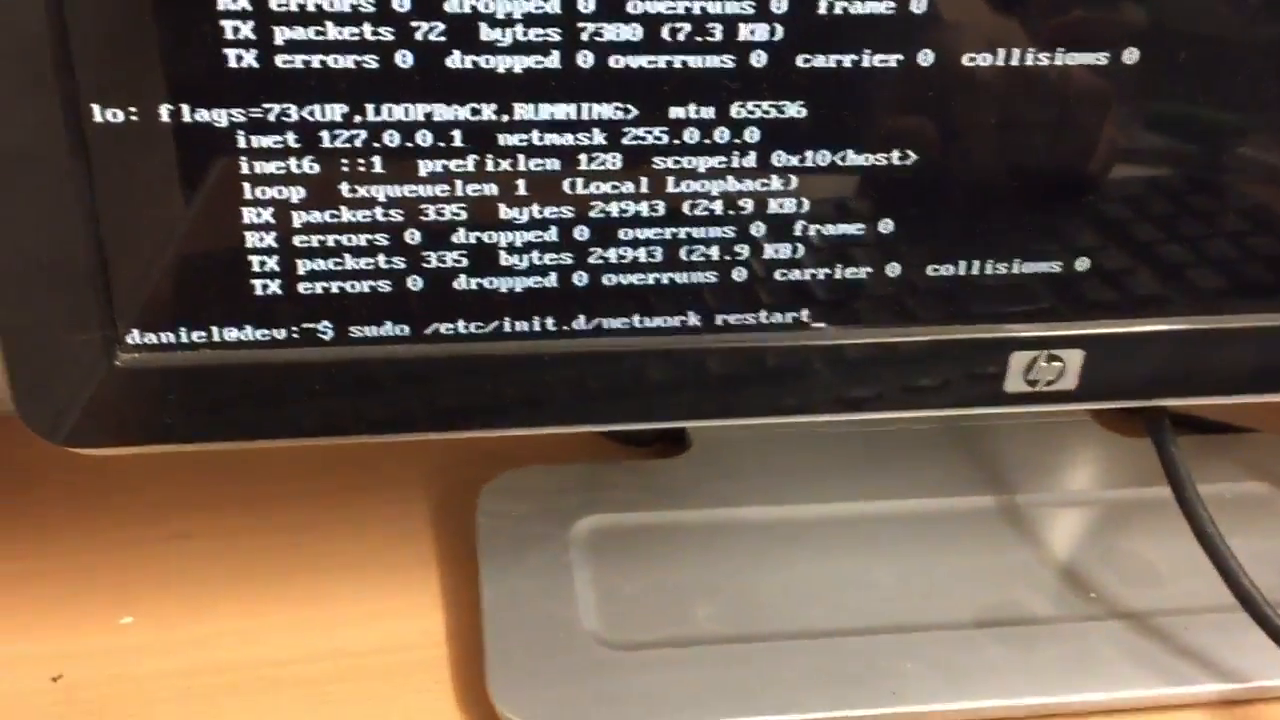
{"action": "key", "text": "Up"}
{"action": "key", "text": "Up"}
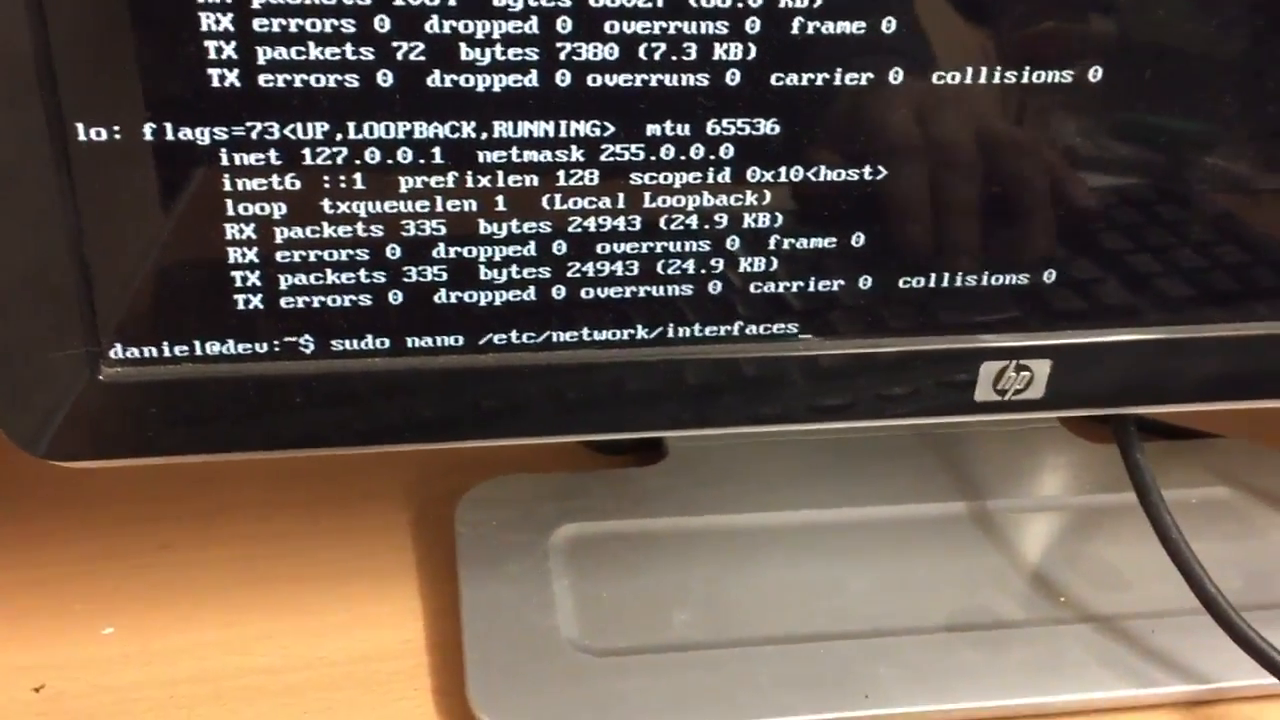
{"action": "key", "text": "Return"}
{"action": "type", "text": "sudo /etc/init.d/networking restart"}
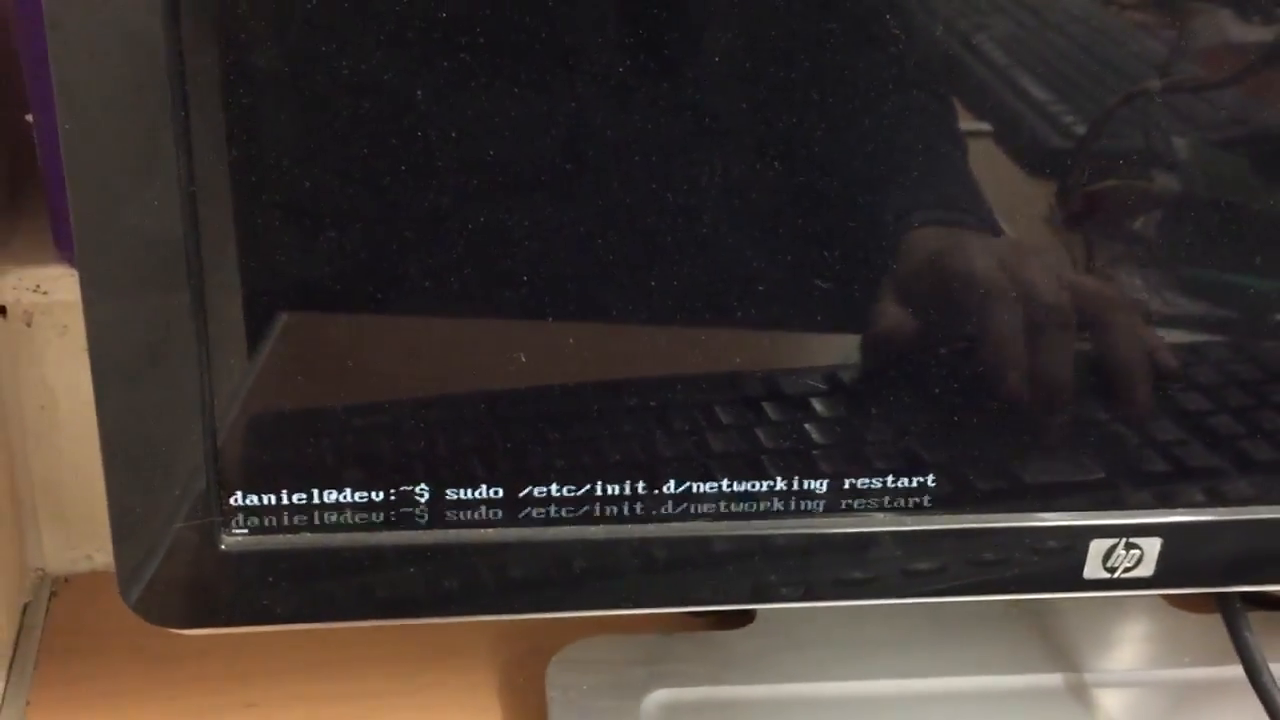
{"action": "key", "text": "Return"}
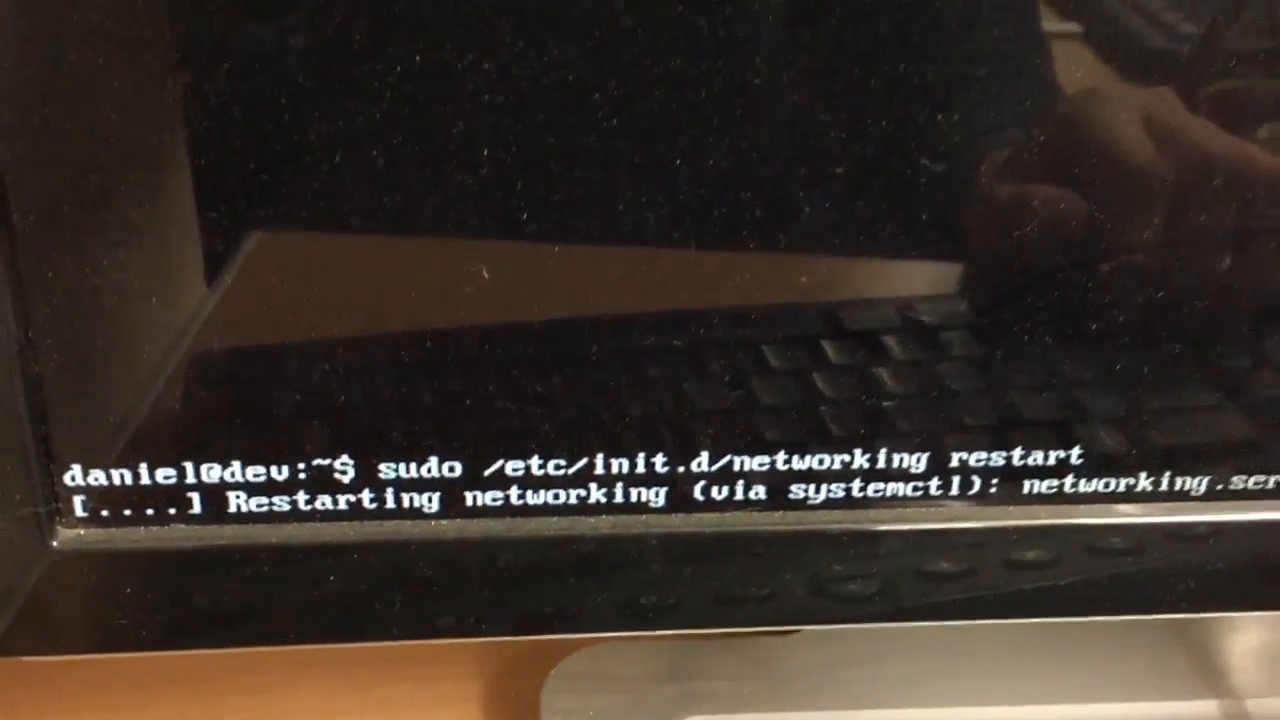
- Rerun ifconfig -a from history to check the interface address
{"action": "key", "text": "Up"}
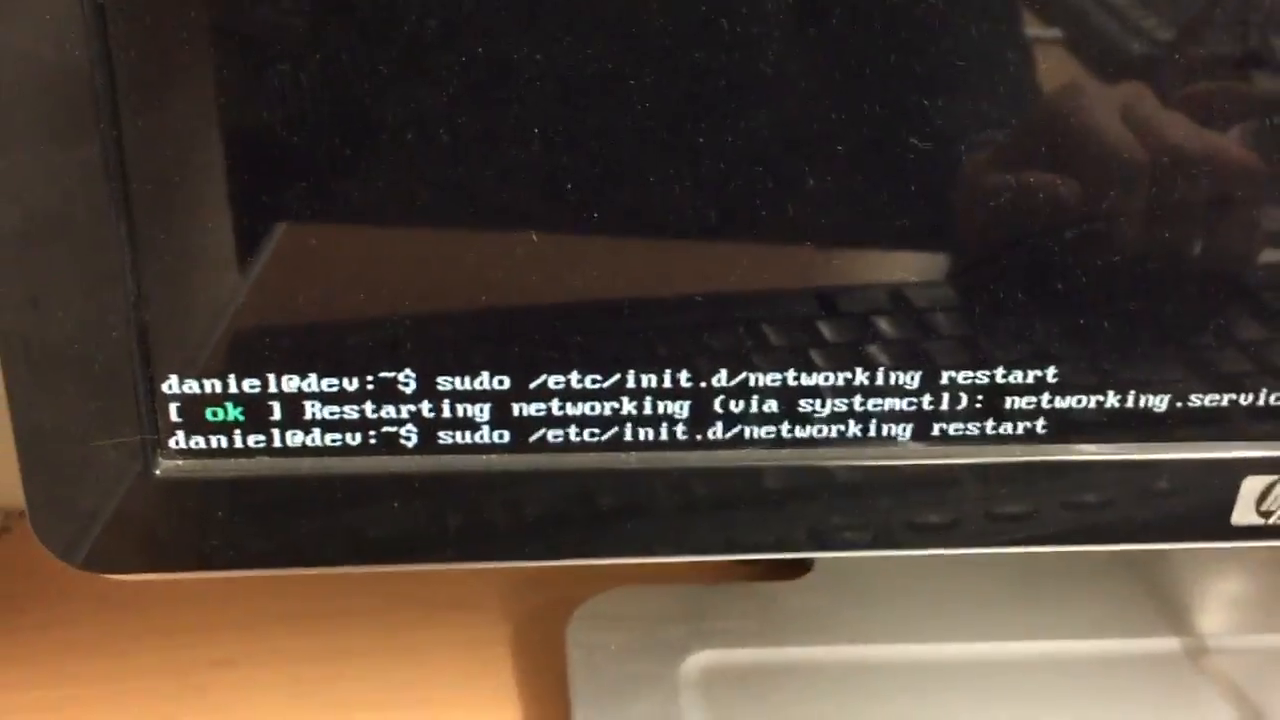
{"action": "key", "text": "Up"}
{"action": "key", "text": "Down"}
{"action": "key", "text": "Up"}
{"action": "key", "text": "Return"}
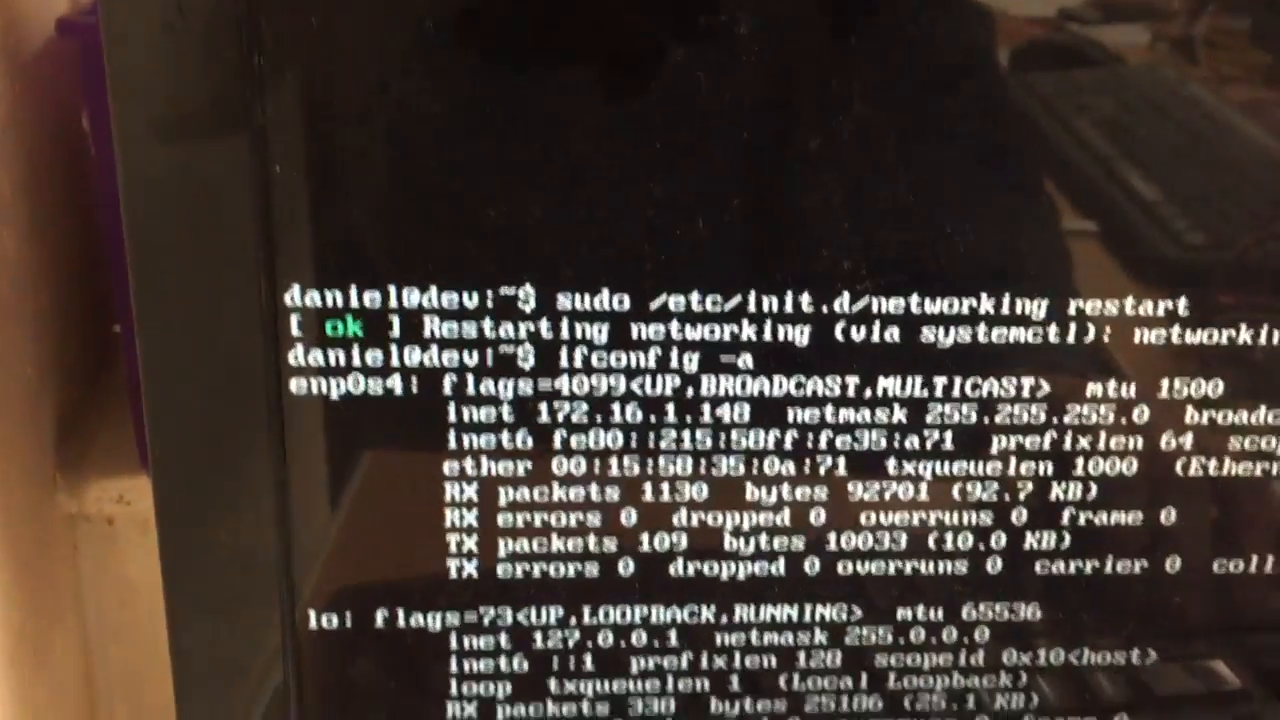
- Recall and run dir /etc/init.d to list the service scripts again
{"action": "key", "text": "Up"}
{"action": "key", "text": "Up"}
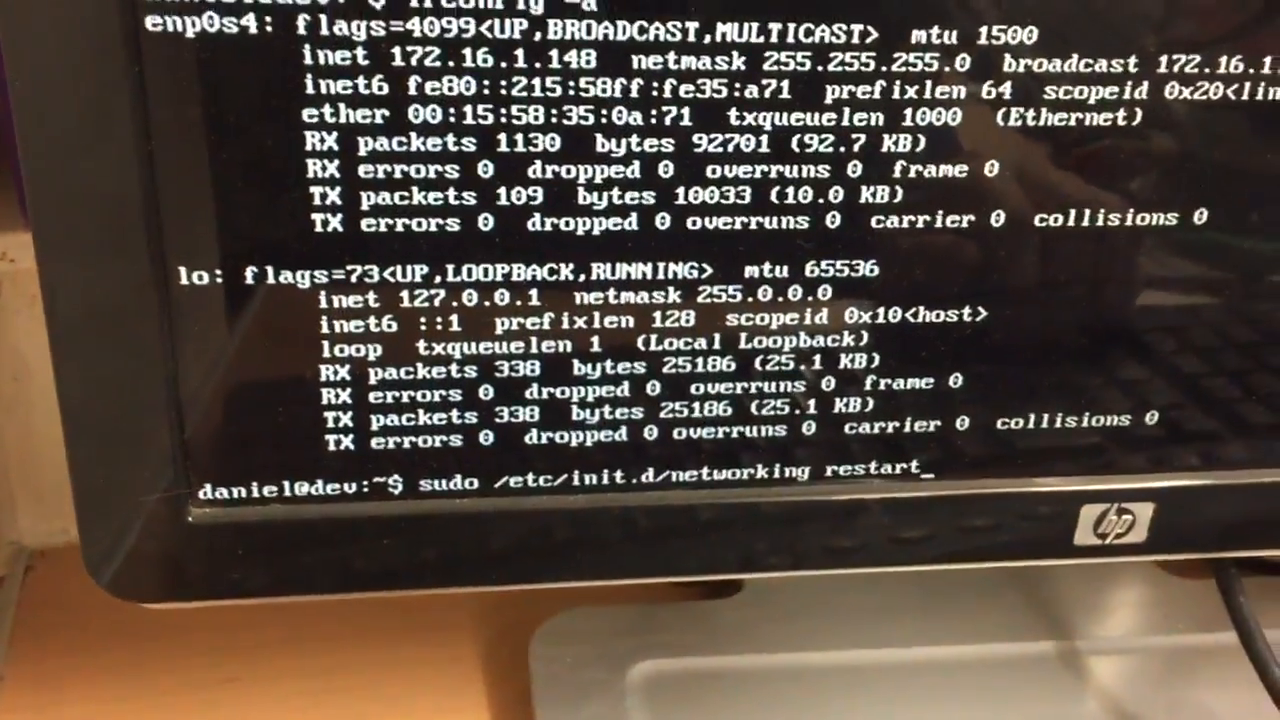
{"action": "key", "text": "Down"}
{"action": "key", "text": "Up"}
{"action": "key", "text": "Up"}
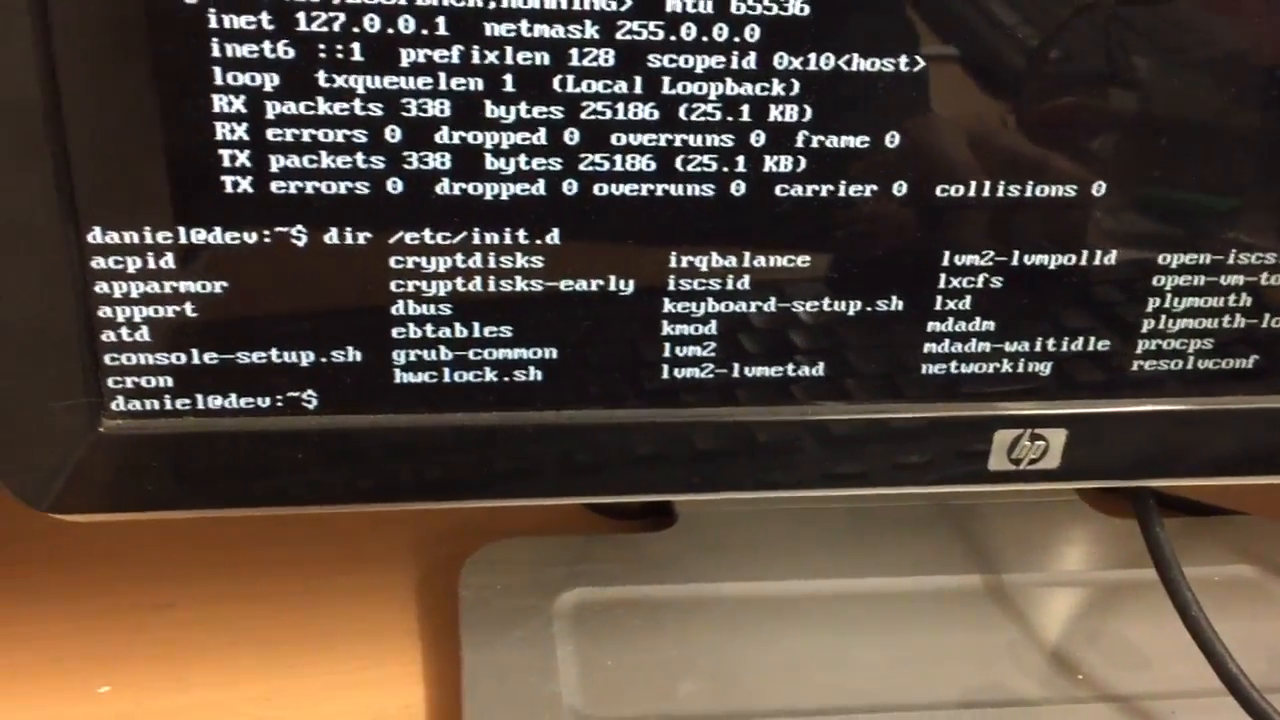
- Take enp0s4 down and back up with sudo ifconfig, then check ifconfig -a and type reboot
{"action": "key", "text": "Up"}
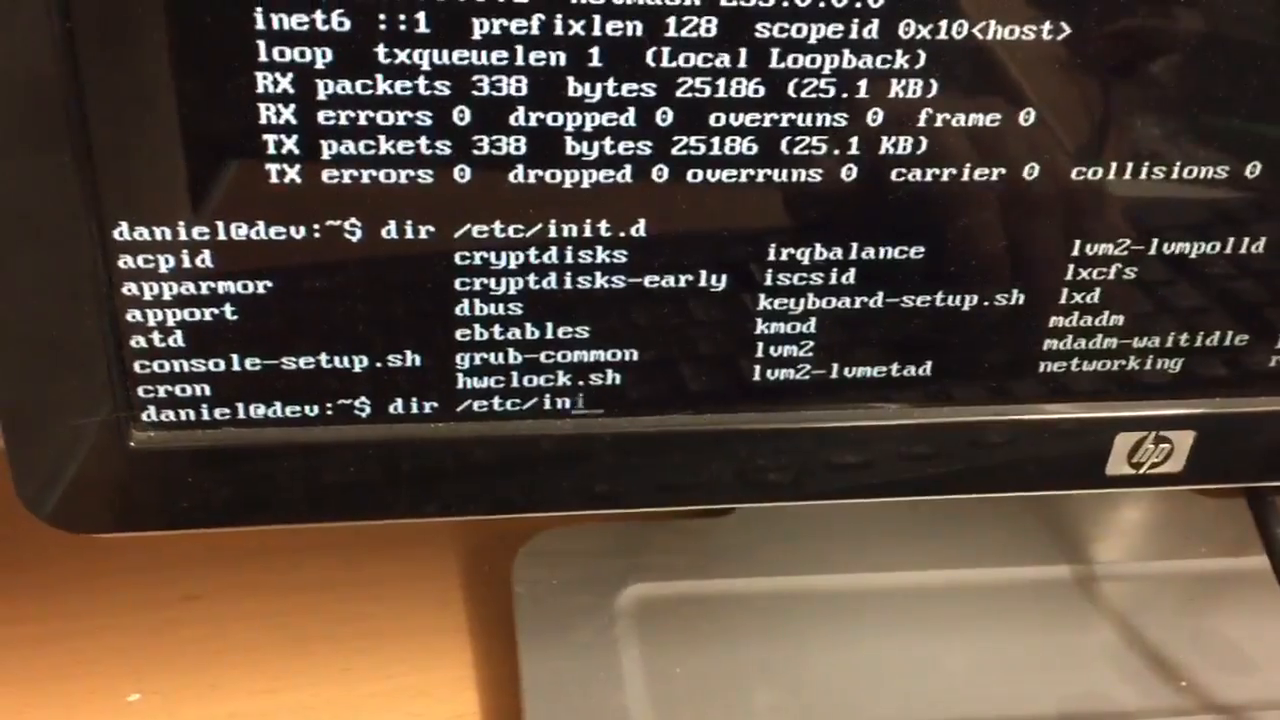
{"action": "key", "text": "BackSpace"}
{"action": "key", "text": "BackSpace"}
{"action": "key", "text": "BackSpace"}
{"action": "key", "text": "BackSpace"}
{"action": "key", "text": "BackSpace"}
{"action": "key", "text": "BackSpace"}
{"action": "type", "text": "if"}
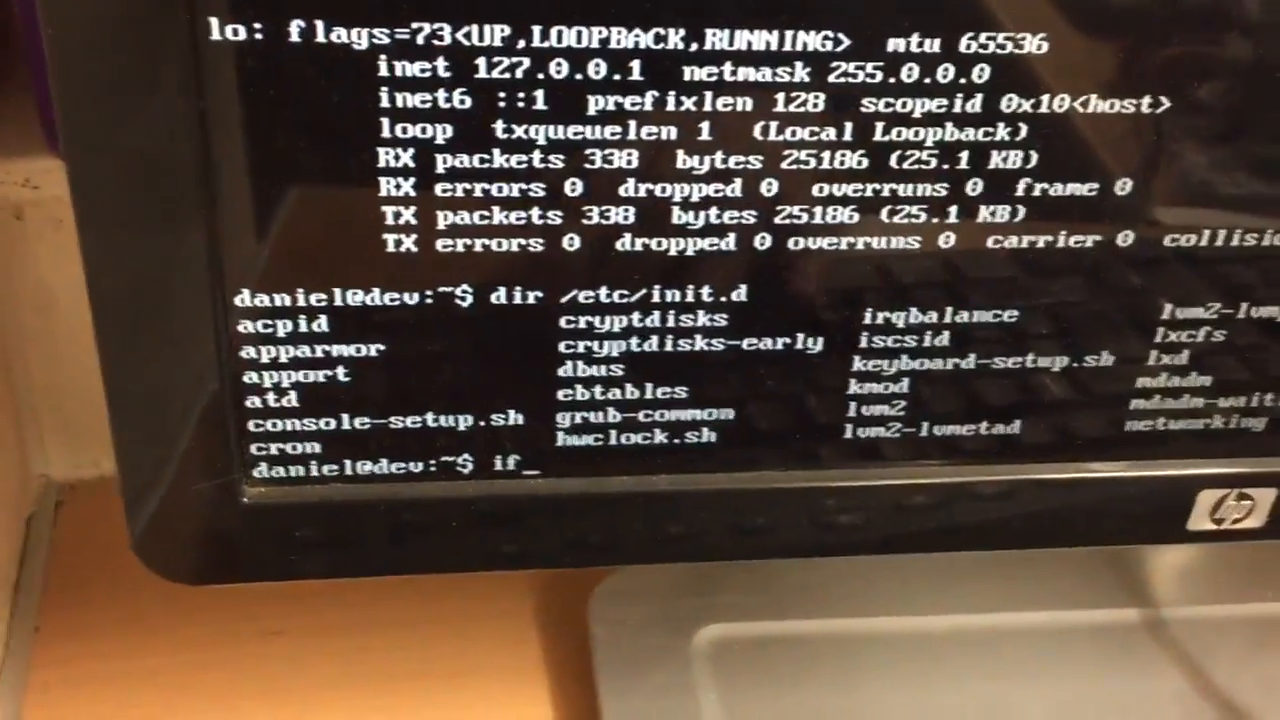
{"action": "type", "text": "c"}
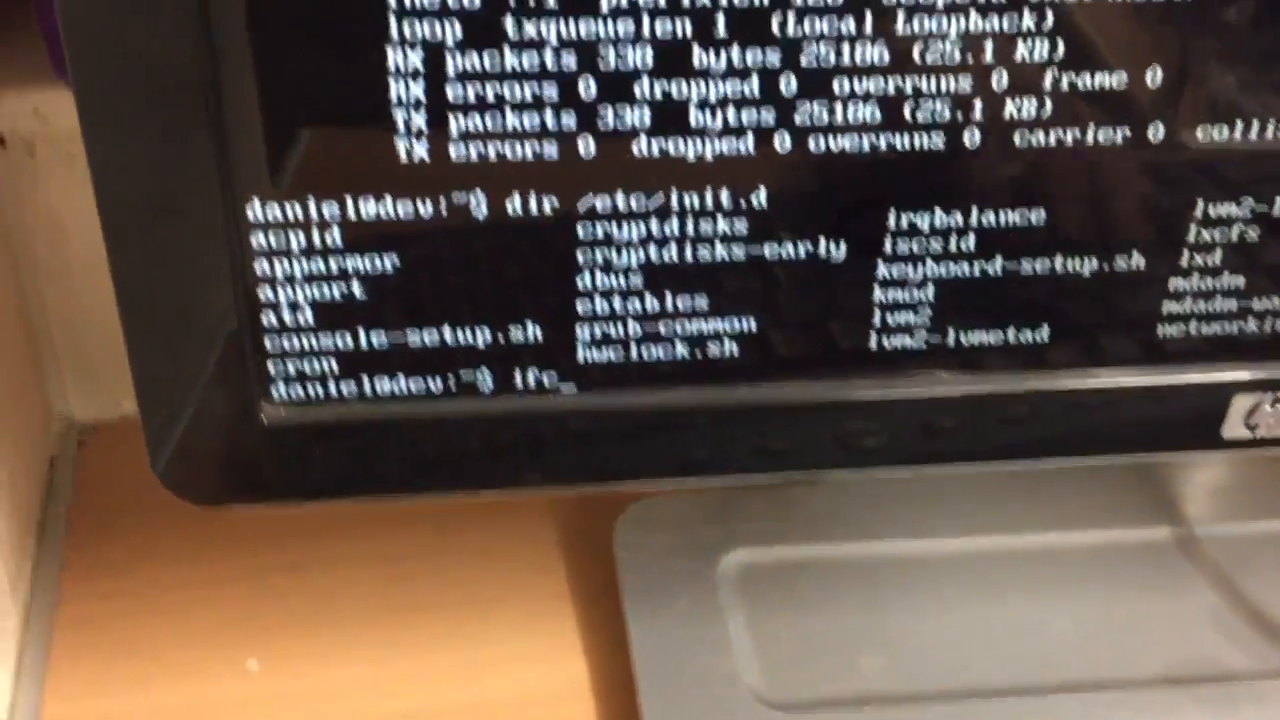
{"action": "type", "text": "o"}
{"action": "type", "text": "nfi"}
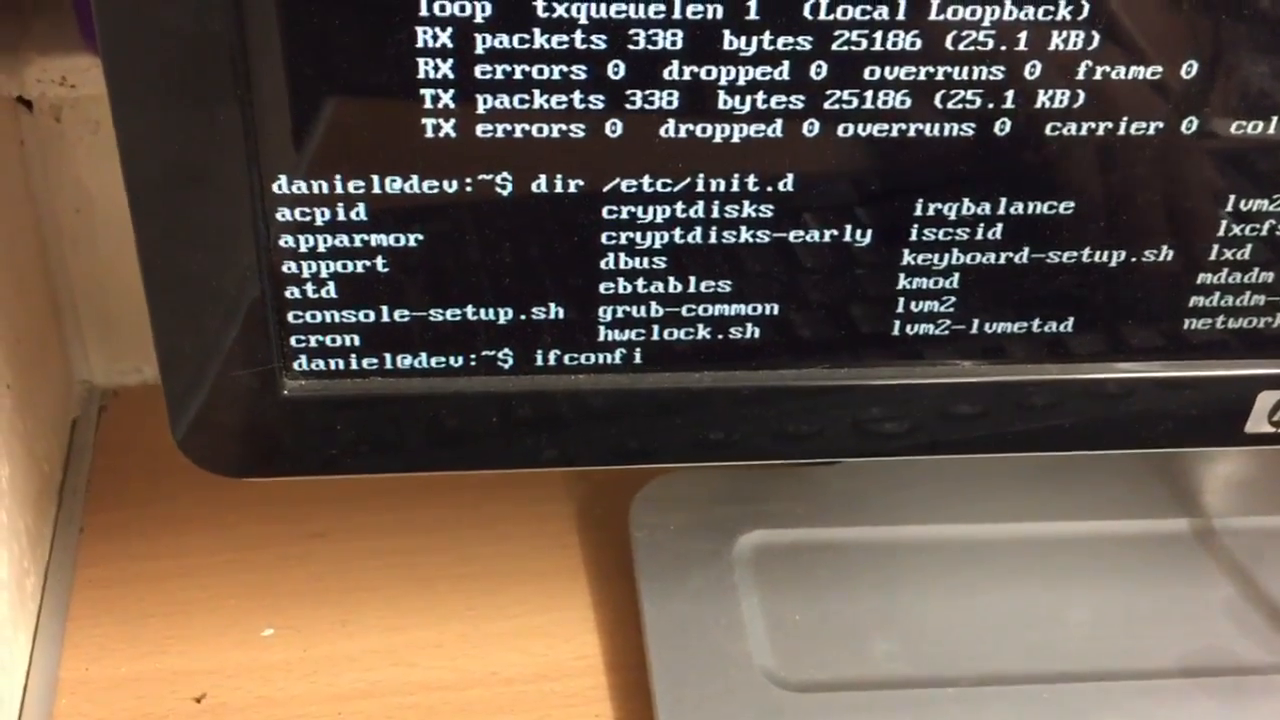
{"action": "type", "text": "g"}
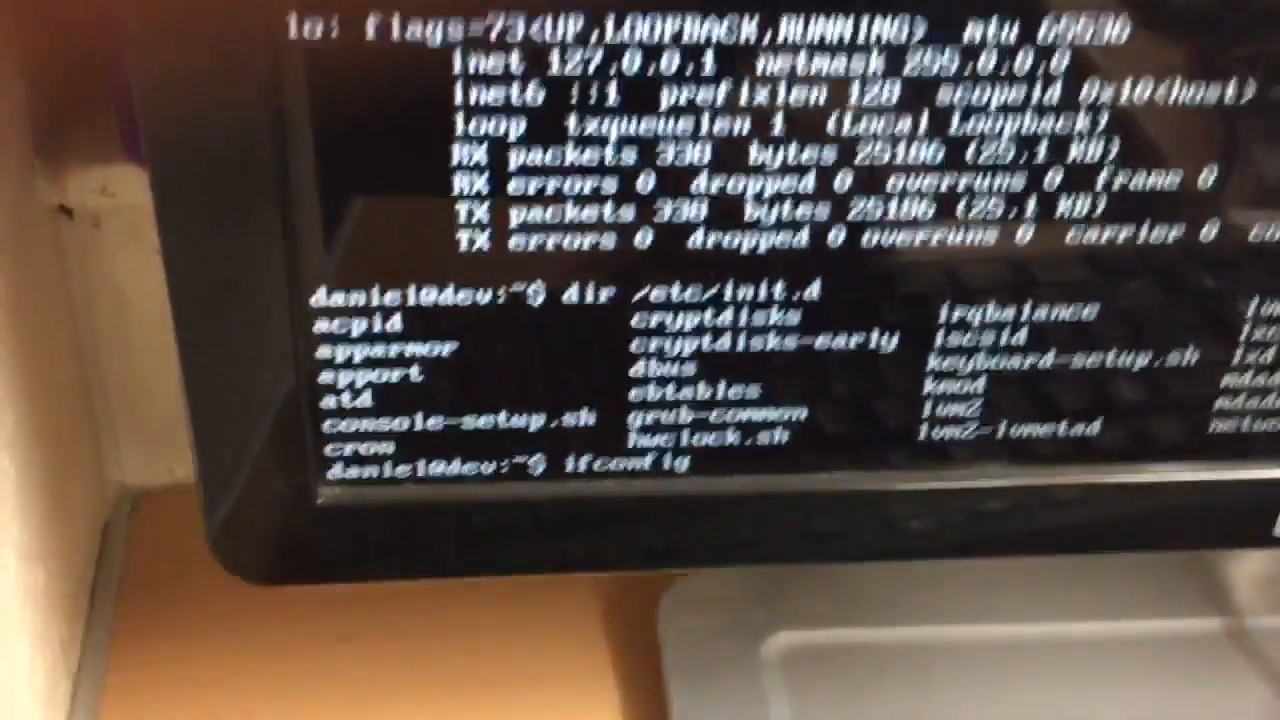
{"action": "type", "text": " enp"}
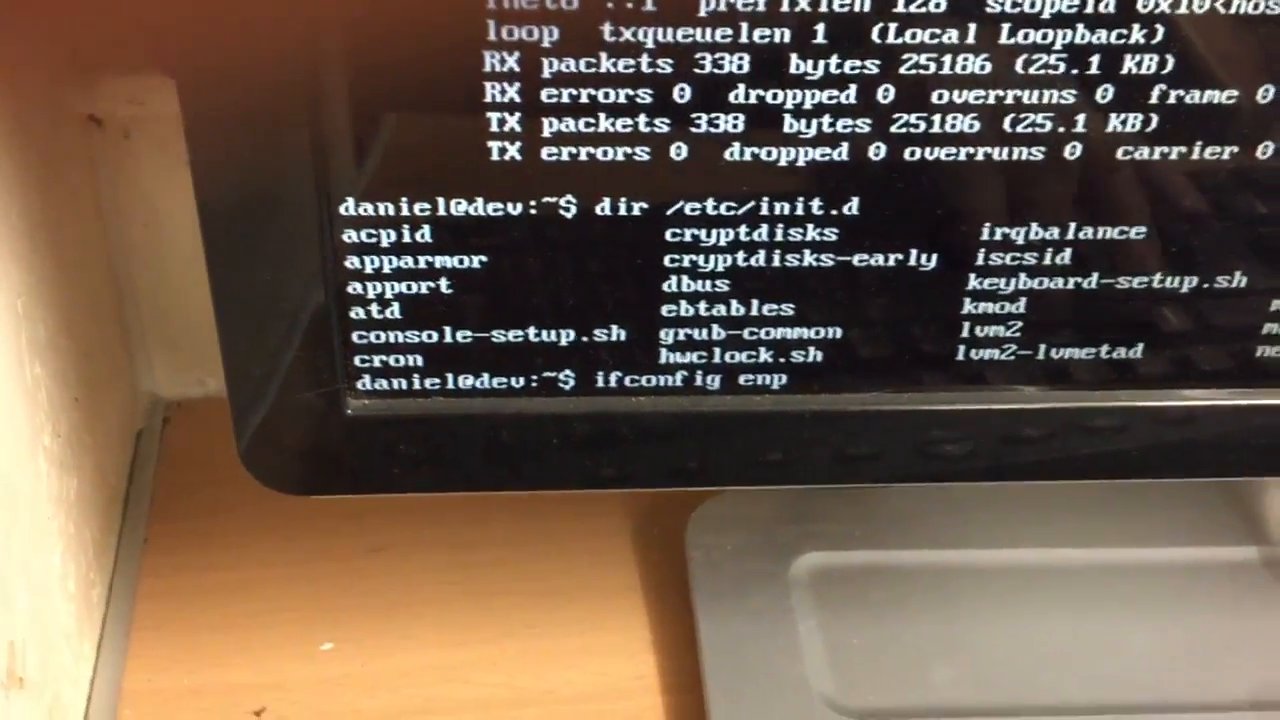
{"action": "type", "text": "0s4"}
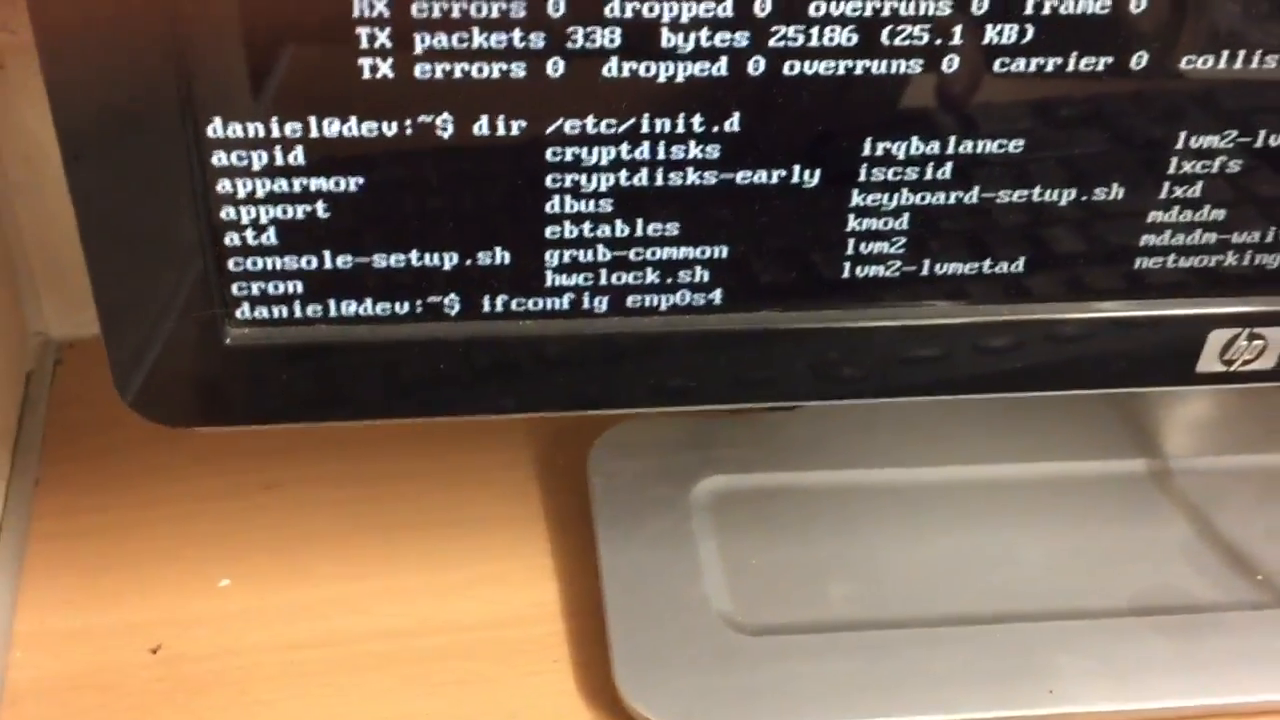
{"action": "type", "text": " d"}
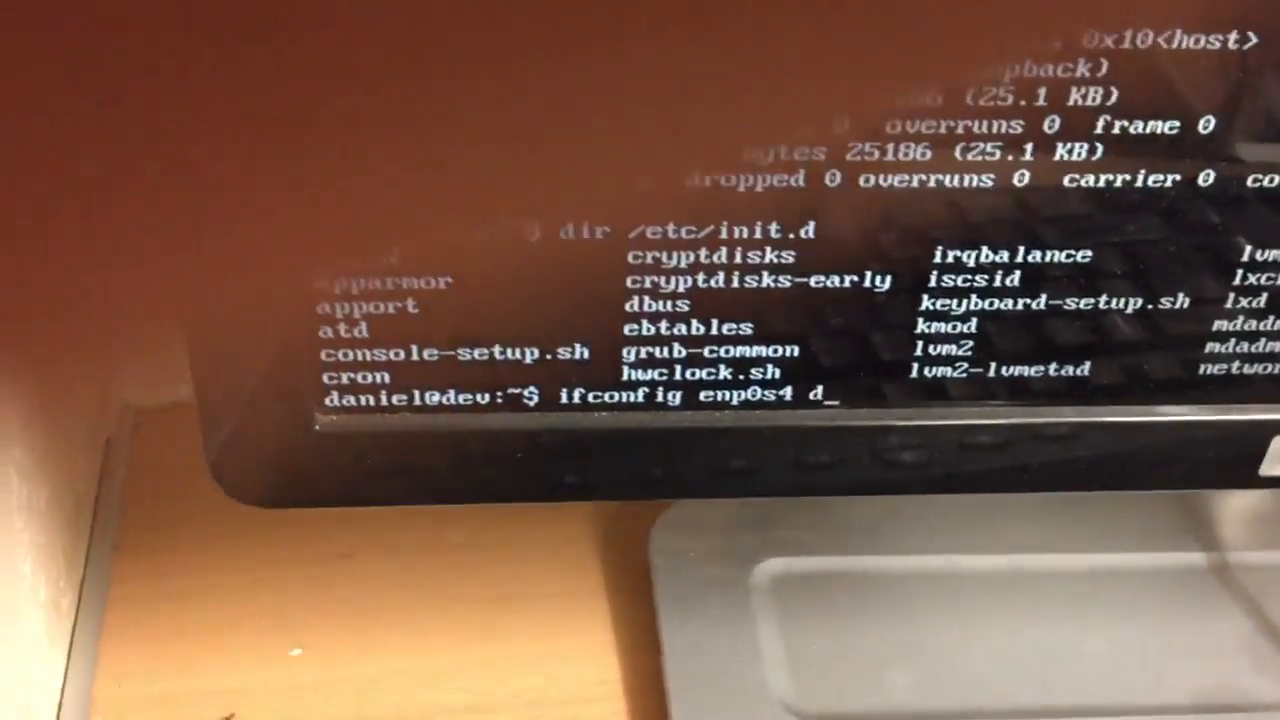
{"action": "type", "text": "own"}
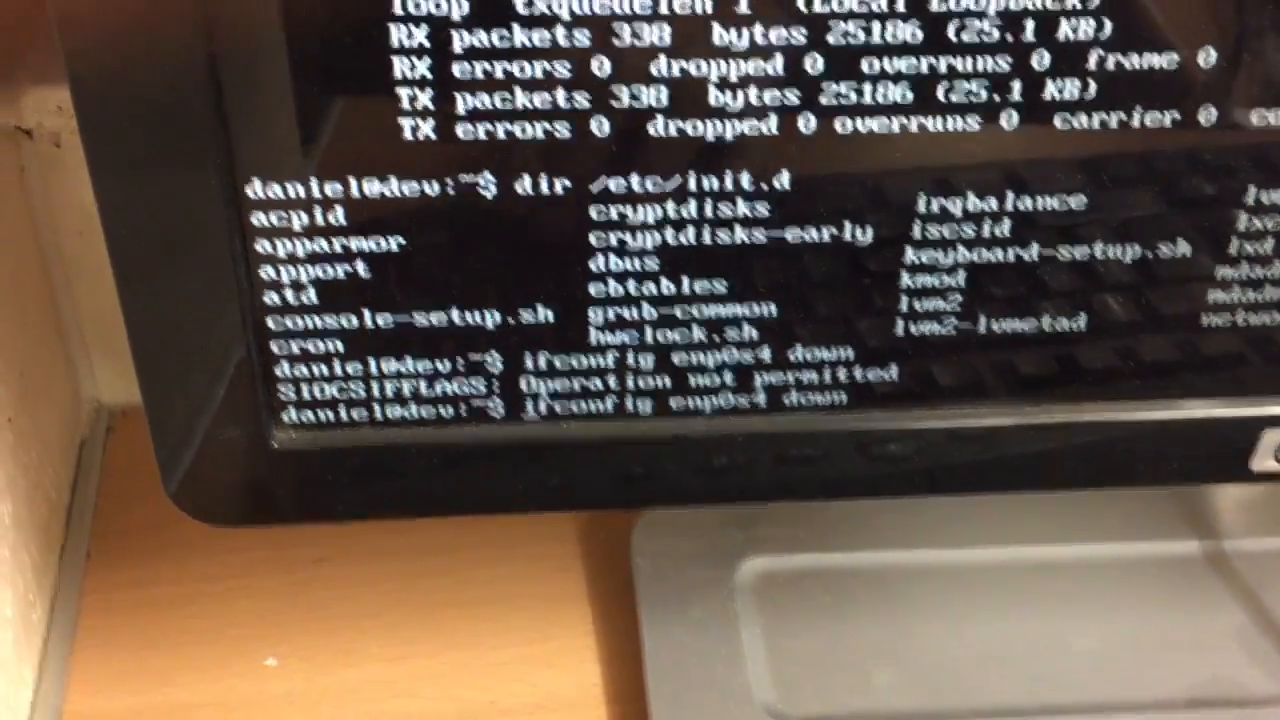
{"action": "type", "text": "sudo"}
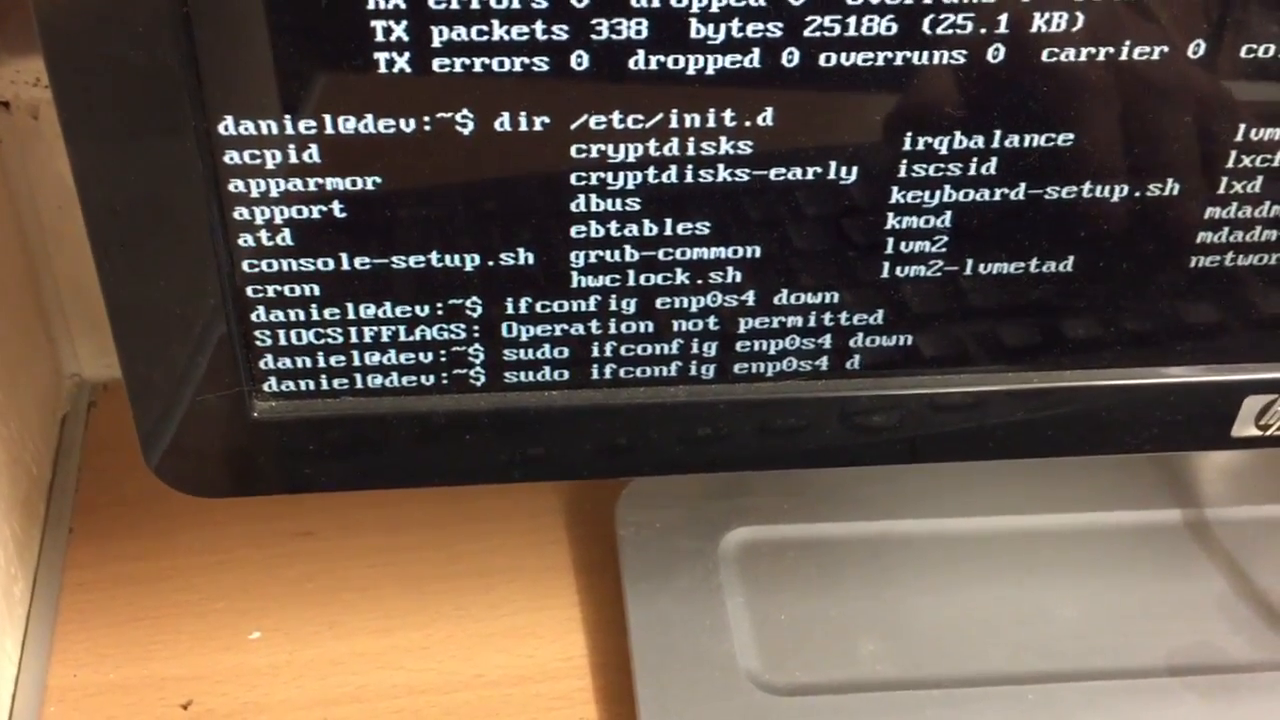
{"action": "key", "text": "BackSpace"}
{"action": "type", "text": "up"}
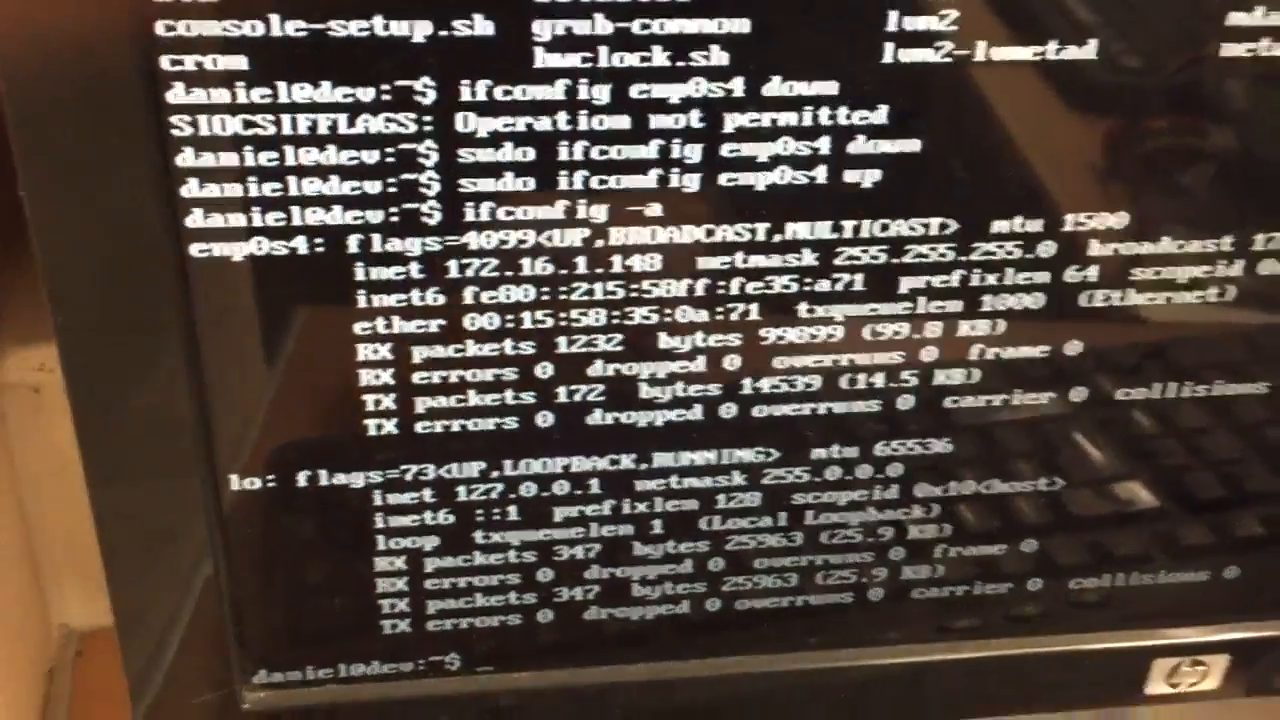
{"action": "type", "text": "reboot"}
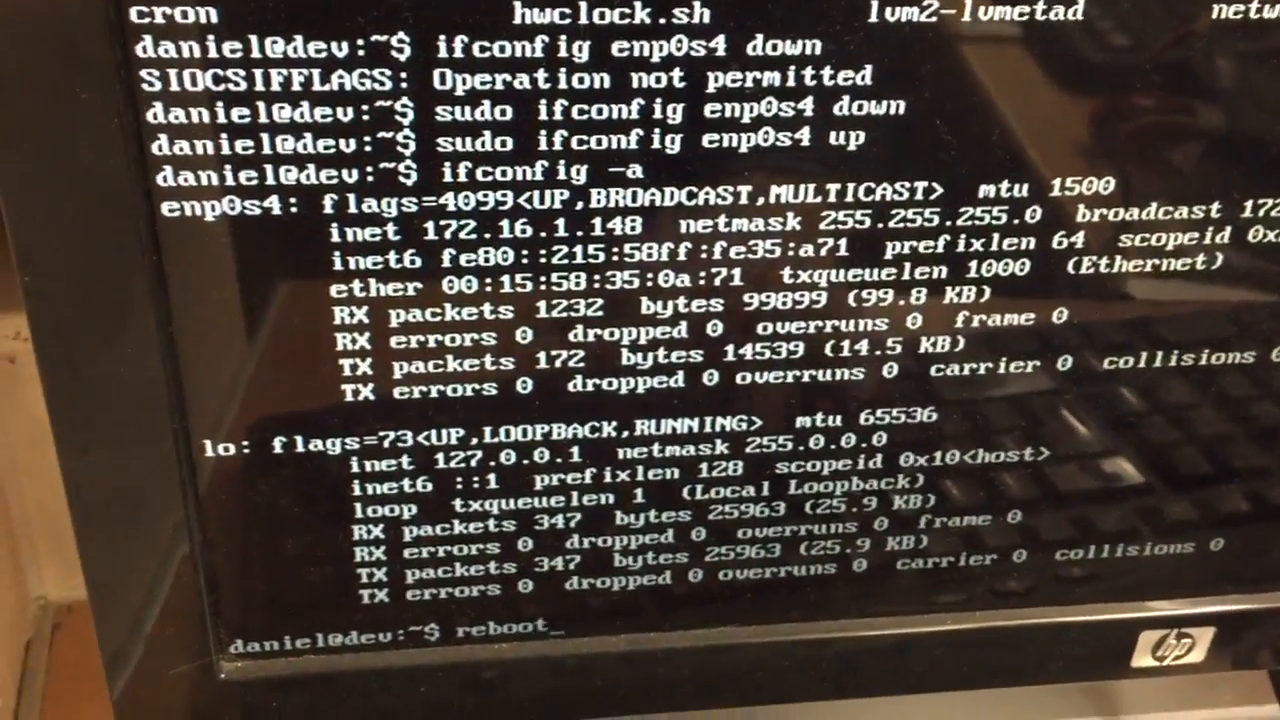
- Reboot the server and wait for the Ubuntu 16.10 login prompt
{"action": "key", "text": "Return"}
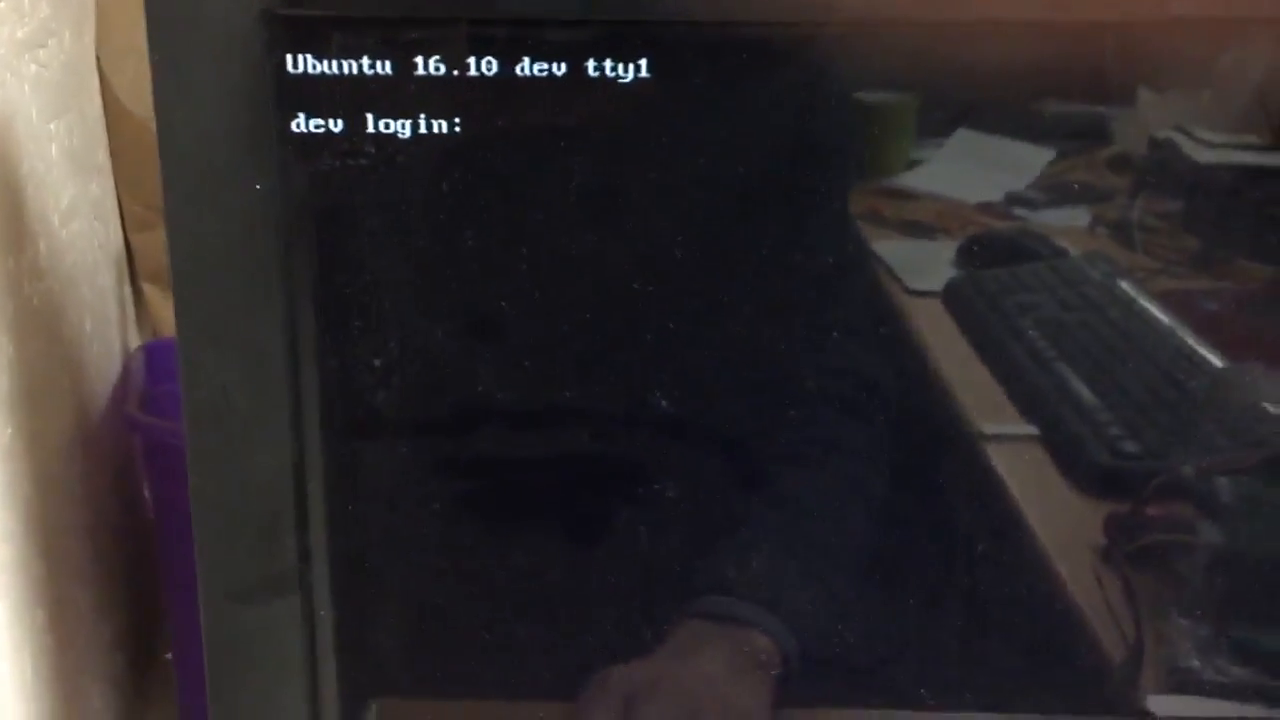
{"action": "type", "text": "danir"}
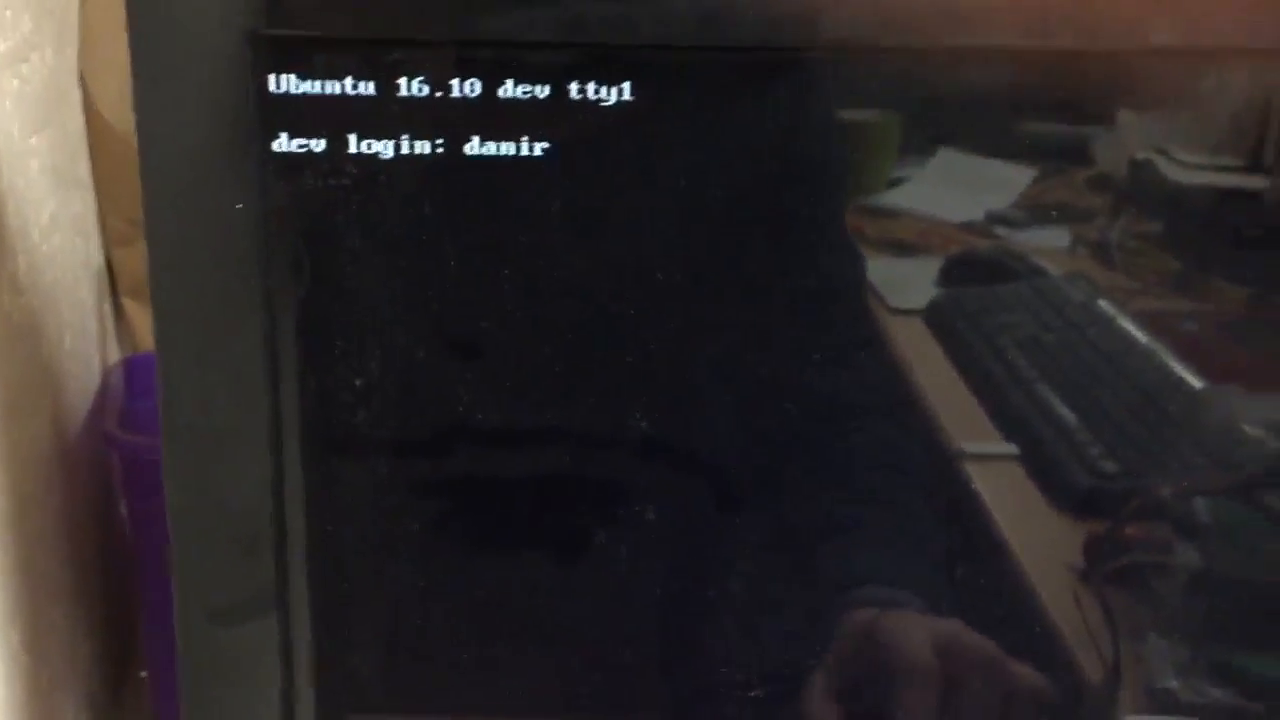
- Log in as daniel and run ifconfig -a, showing enp0s4 at 172.16.1.110
{"action": "key", "text": "BackSpace"}
{"action": "type", "text": "l"}
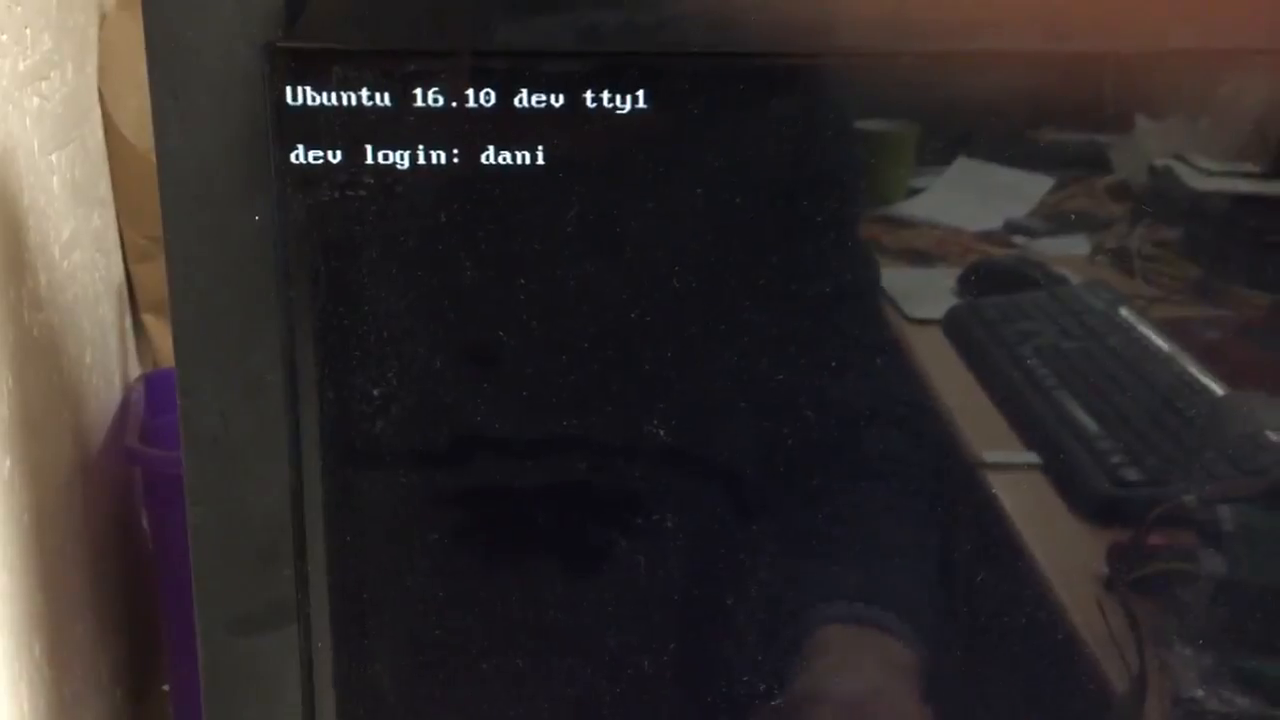
{"action": "type", "text": "el"}
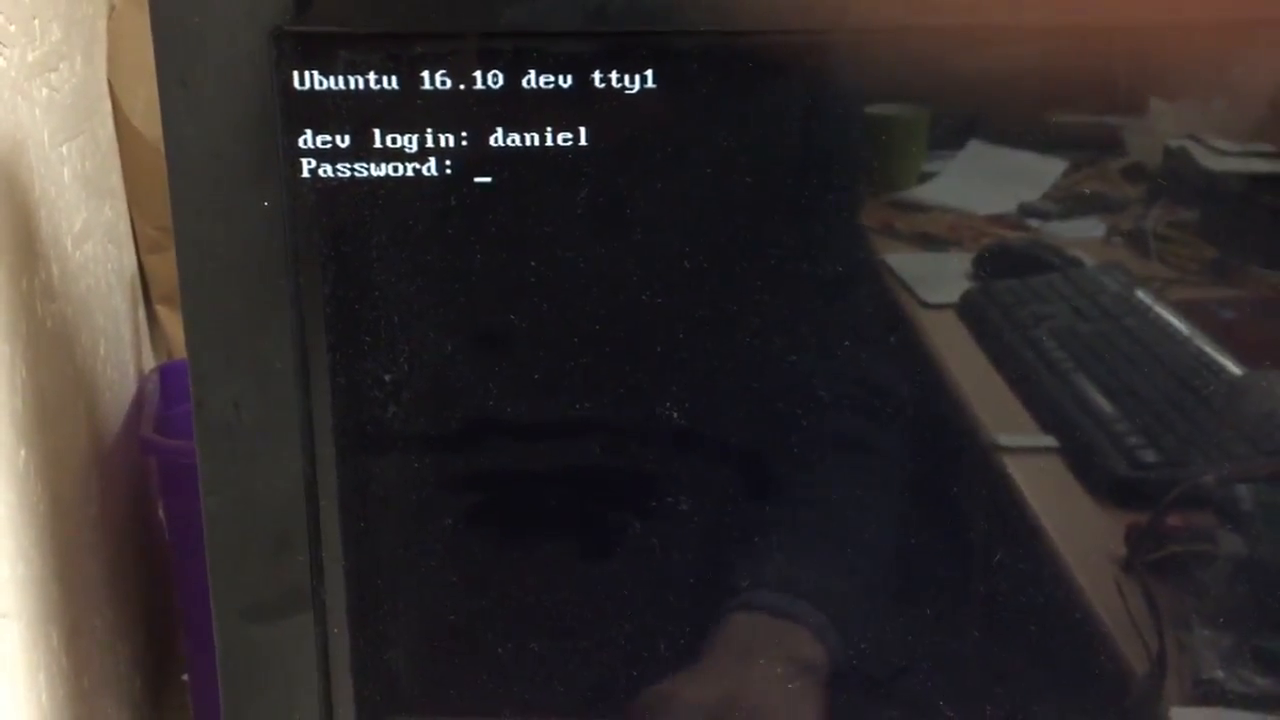
{"action": "key", "text": "Return"}
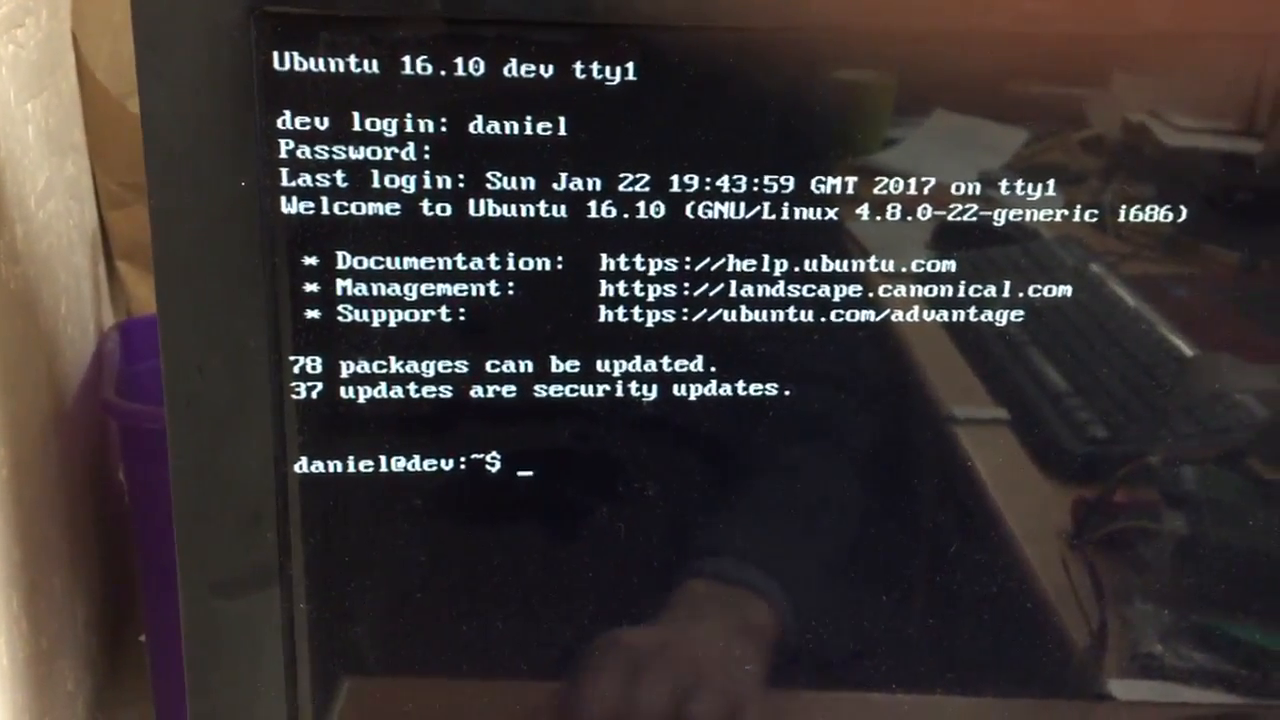
{"action": "type", "text": "sudo ifconfig enp0s4 down"}
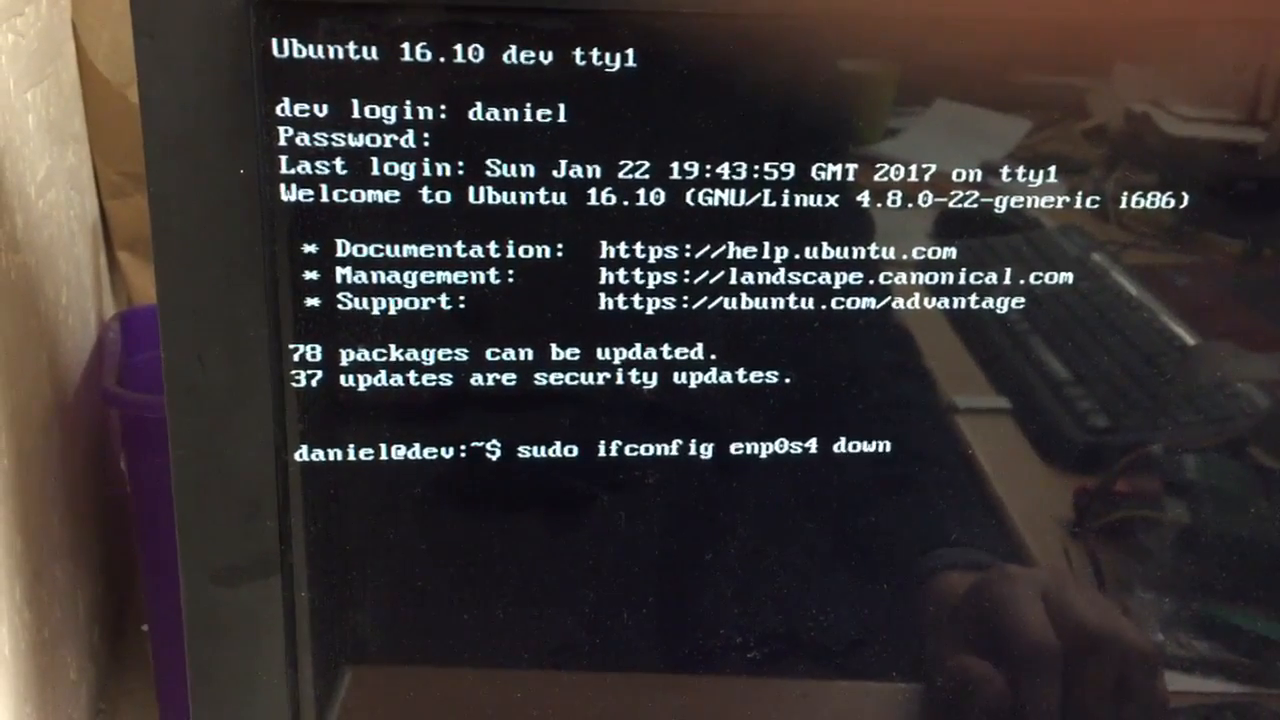
{"action": "type", "text": "ifconfig -a"}
{"action": "key", "text": "Return"}
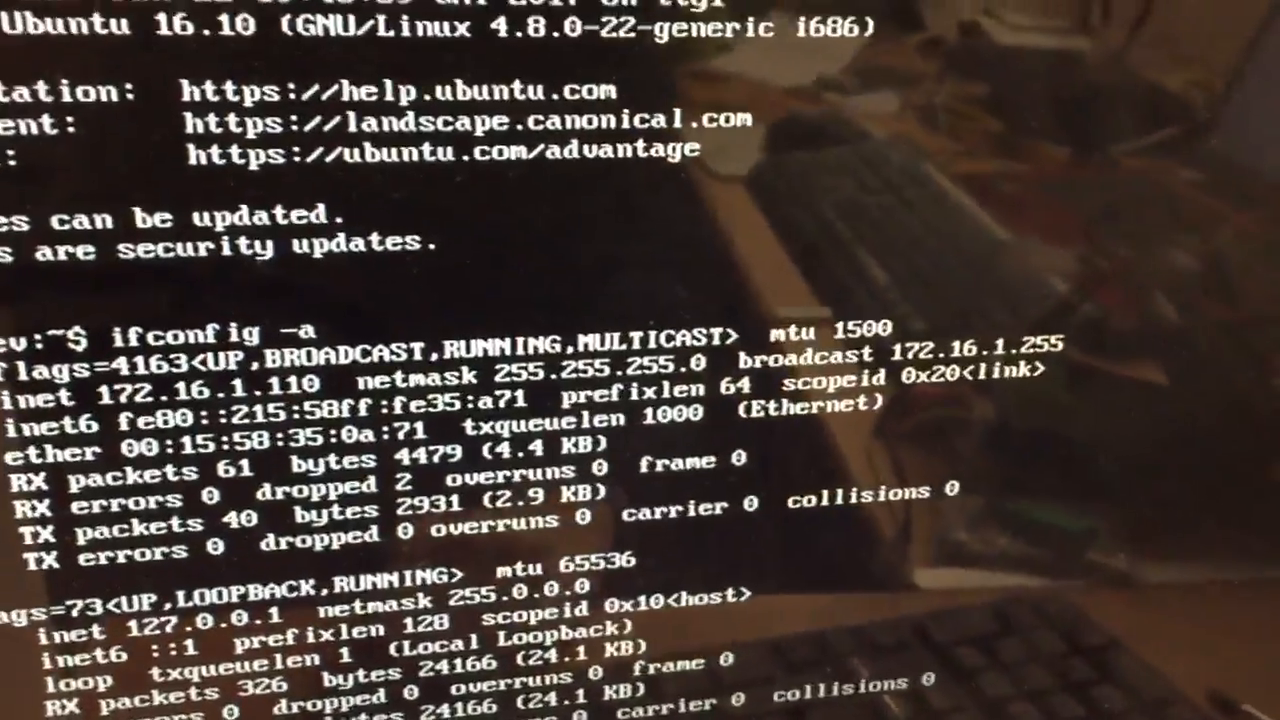
{"action": "type", "text": "p"}
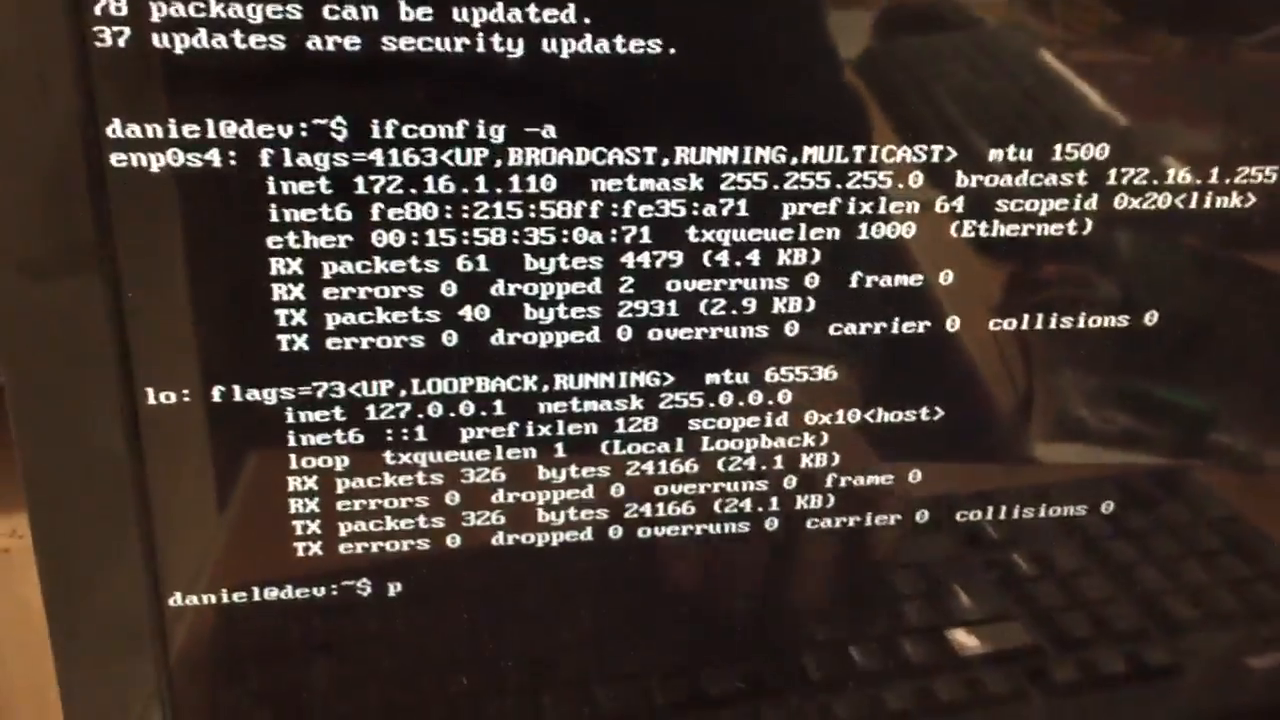
{"action": "type", "text": "ing 8.8"}
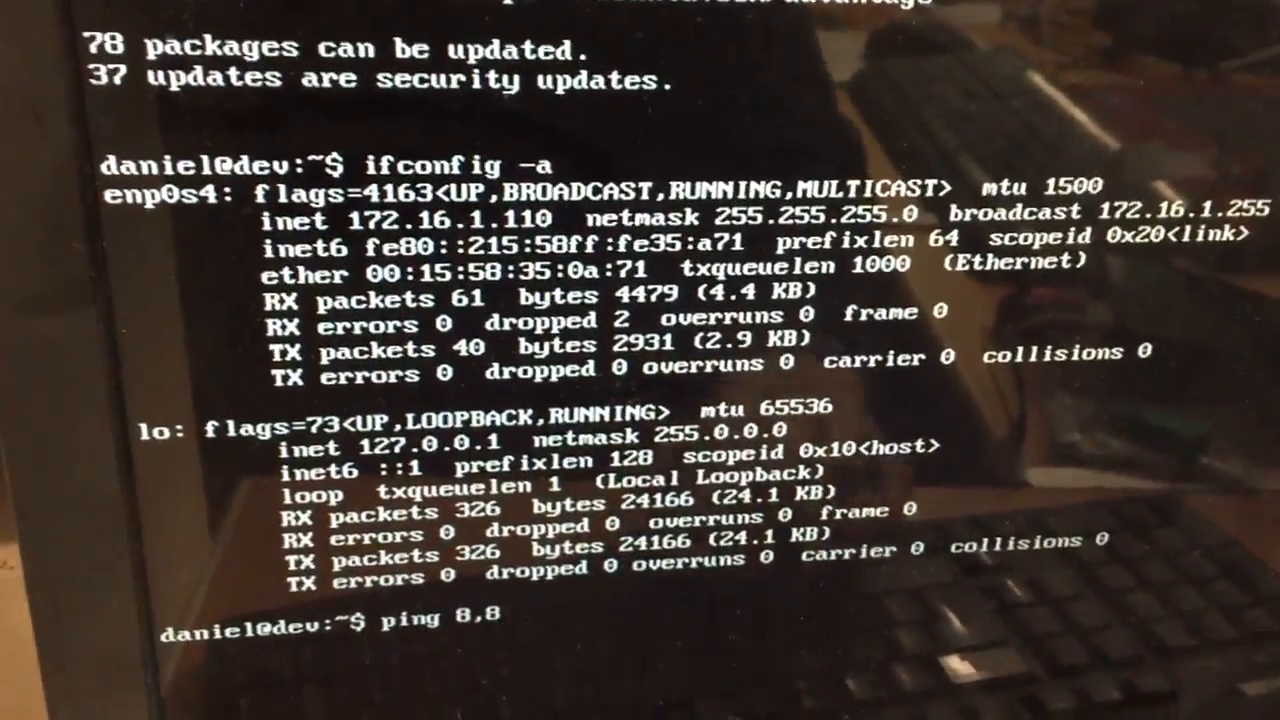
- Ping 8.8.8.8 and stop after a few replies
{"action": "key", "text": "BackSpace"}
{"action": "key", "text": "BackSpace"}
{"action": "key", "text": "BackSpace"}
{"action": "key", "text": "BackSpace"}
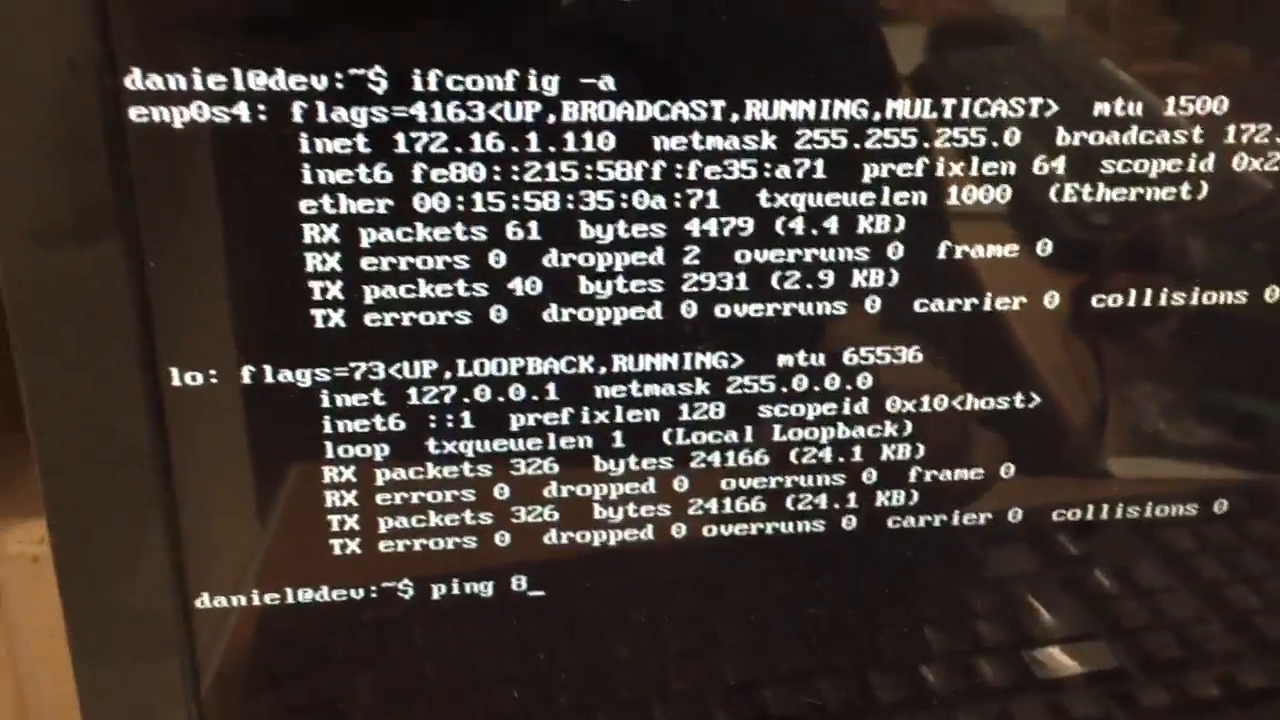
{"action": "type", "text": ".8.8.8"}
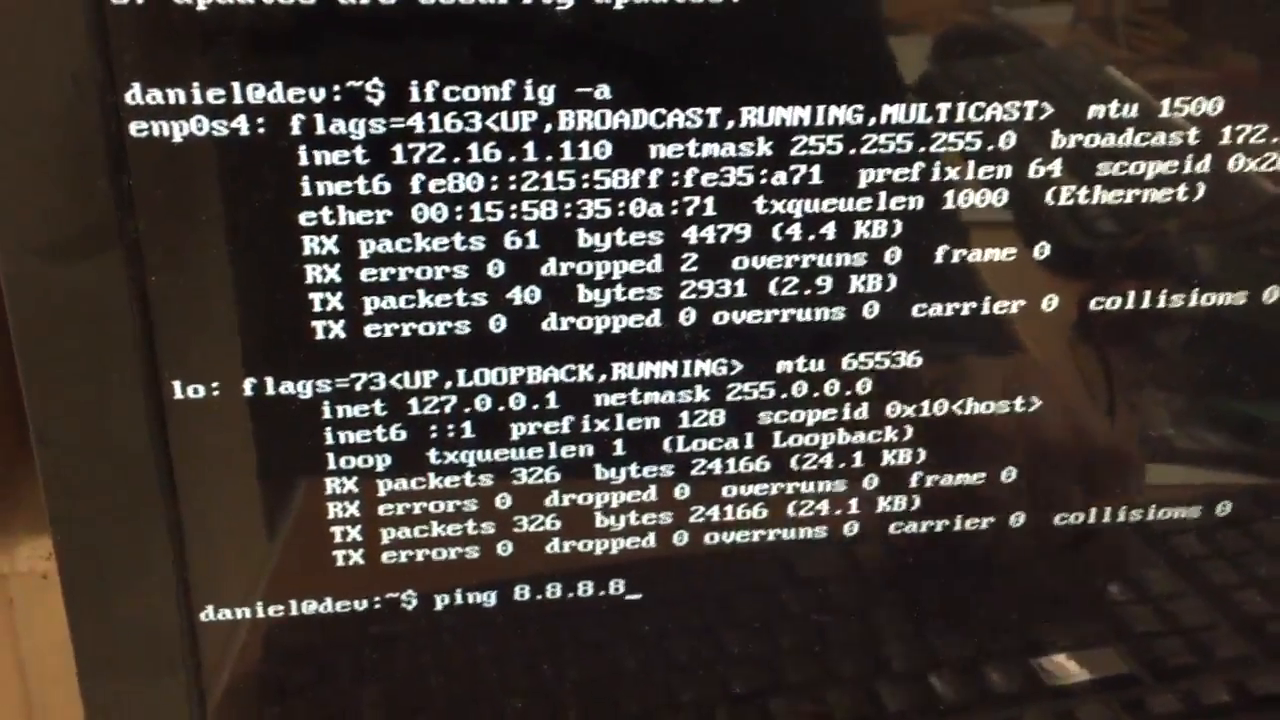
{"action": "key", "text": "Return"}
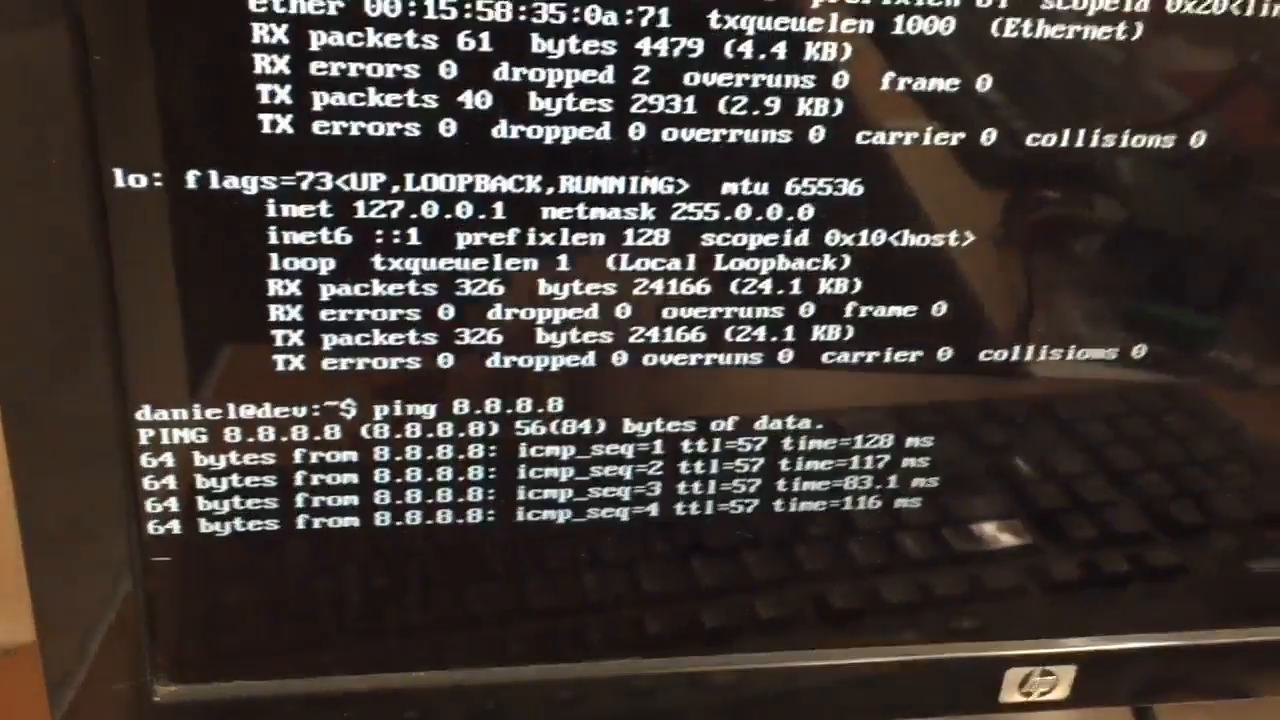
{"action": "key", "text": "ctrl+c"}
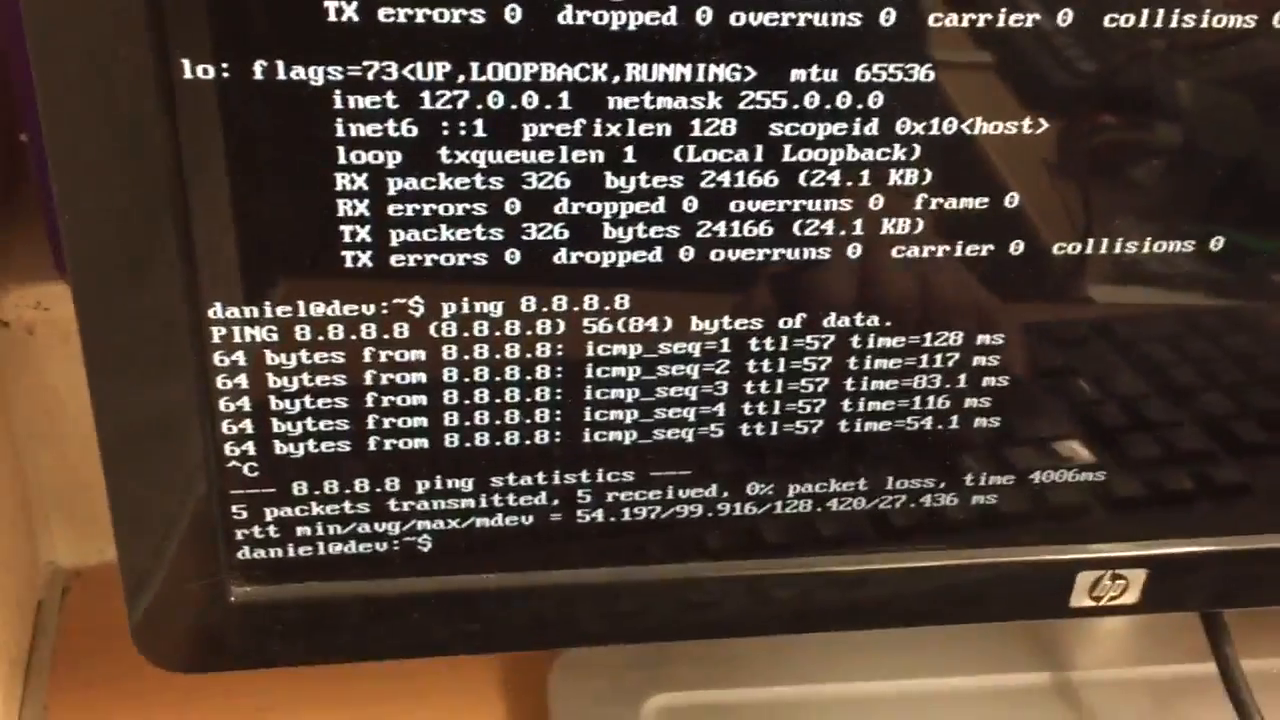
{"action": "type", "text": "ping bbc."}
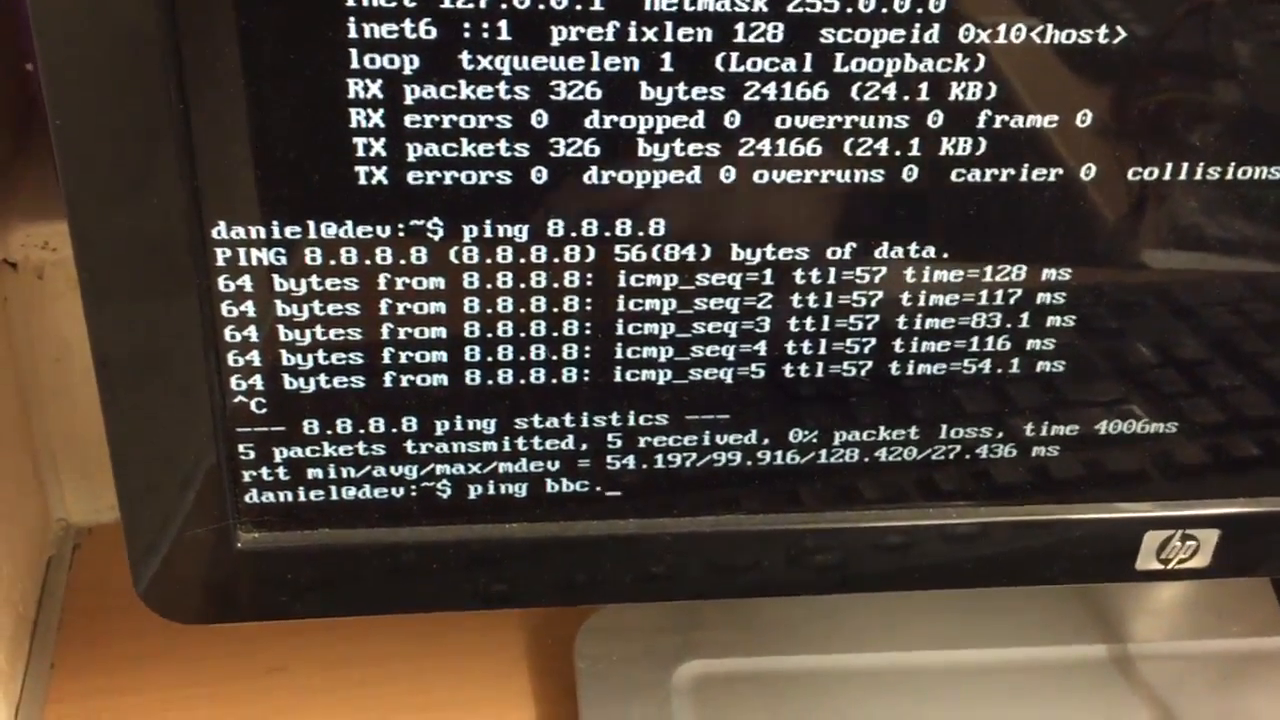
{"action": "type", "text": "uk"}
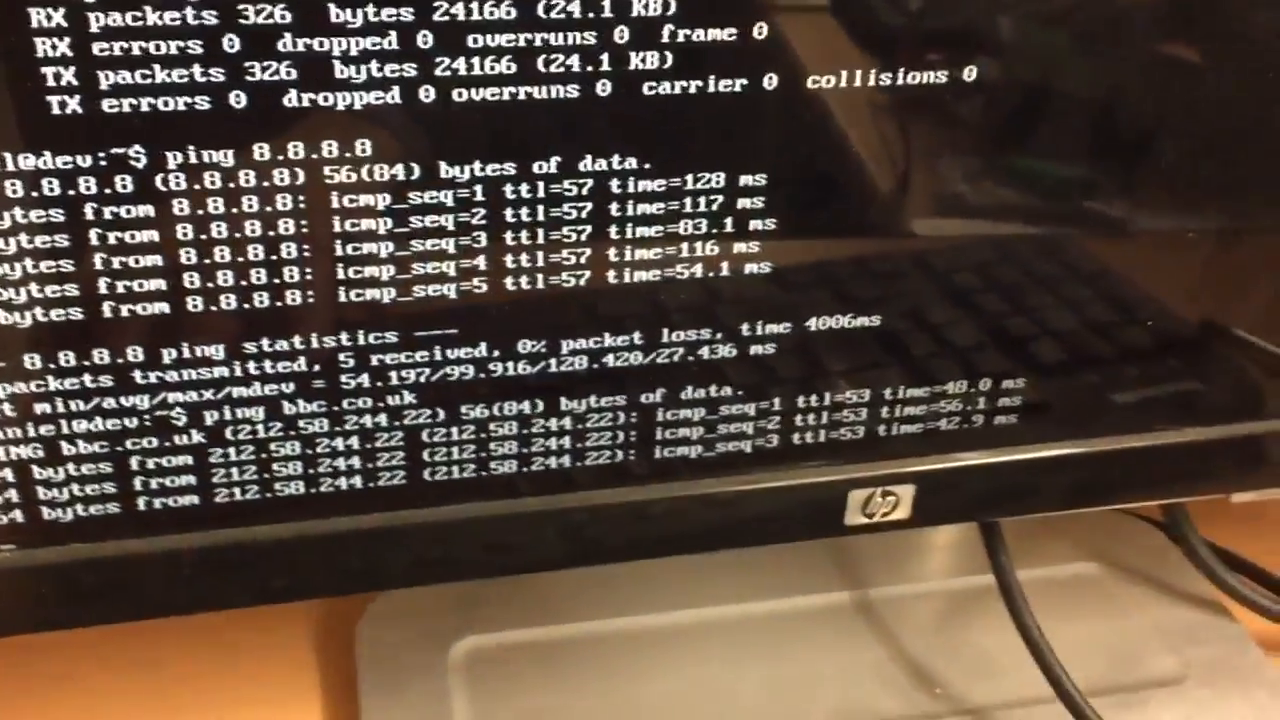
- Ping bbc.co.uk and google.co.uk, stopping each after replies arrive
{"action": "key", "text": "ctrl+c"}
{"action": "key", "text": "Up"}
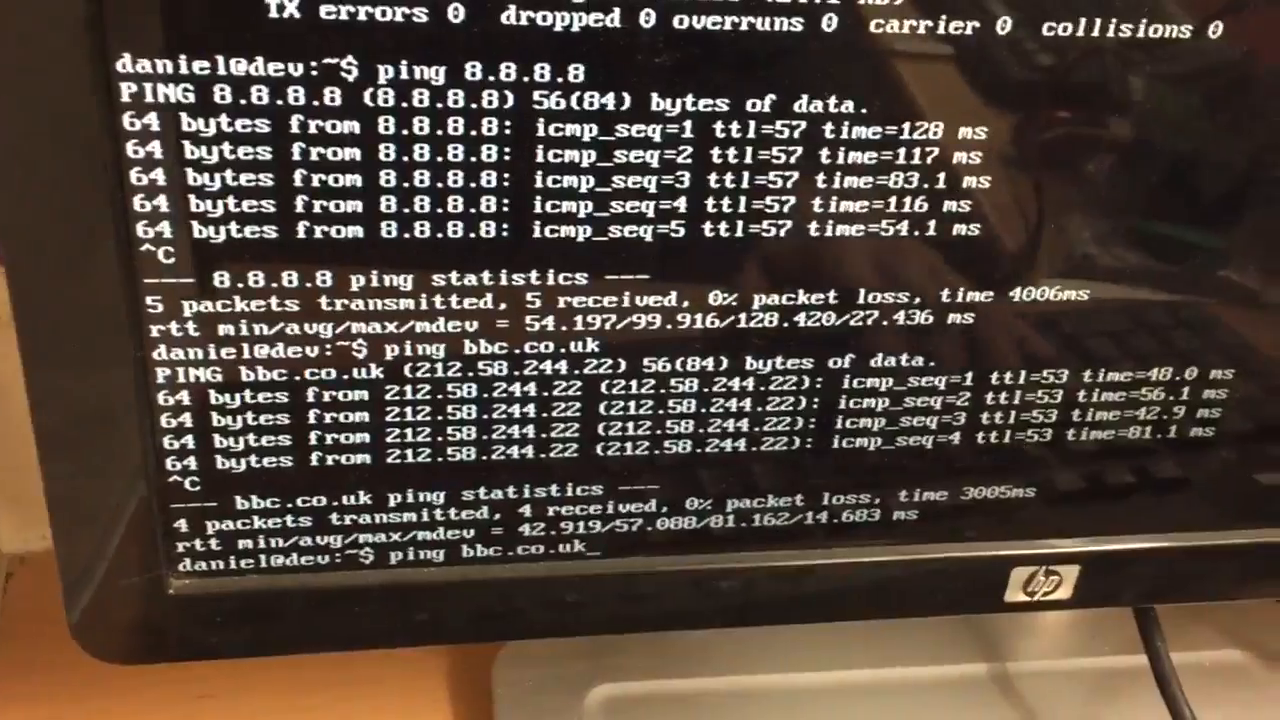
{"action": "key", "text": "BackSpace"}
{"action": "key", "text": "BackSpace"}
{"action": "key", "text": "BackSpace"}
{"action": "type", "text": "go"}
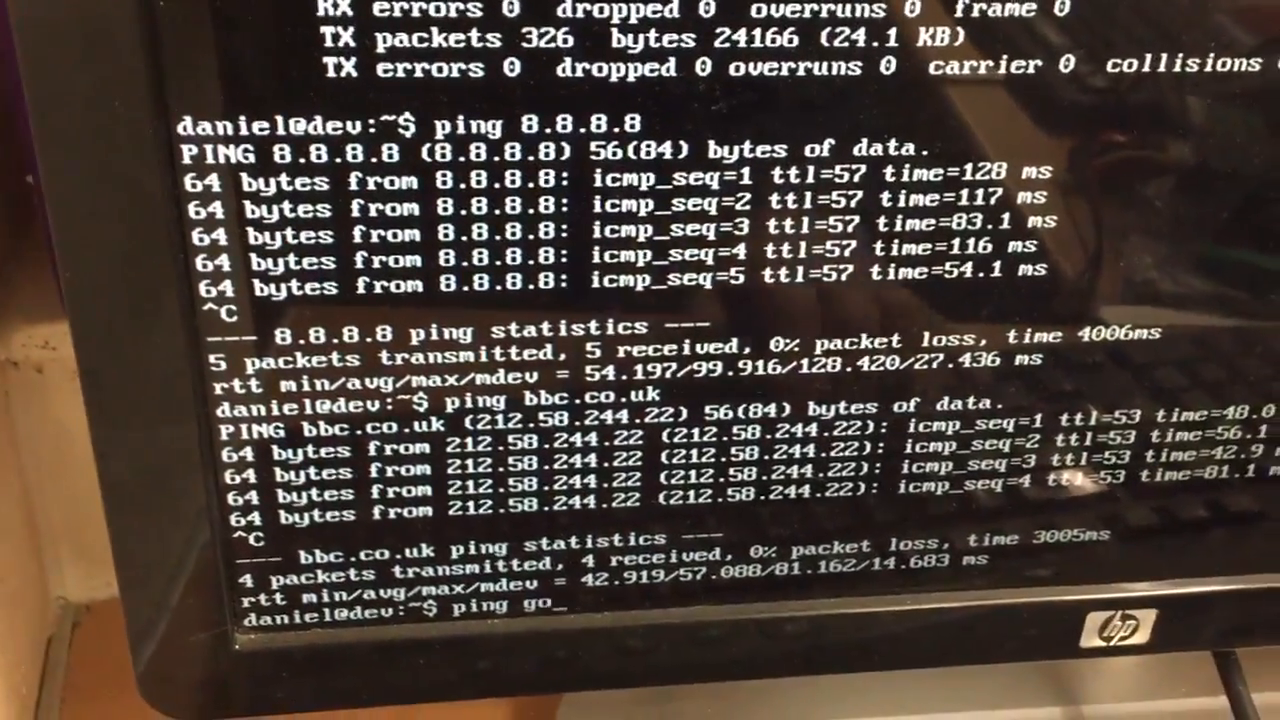
{"action": "type", "text": "ogle"}
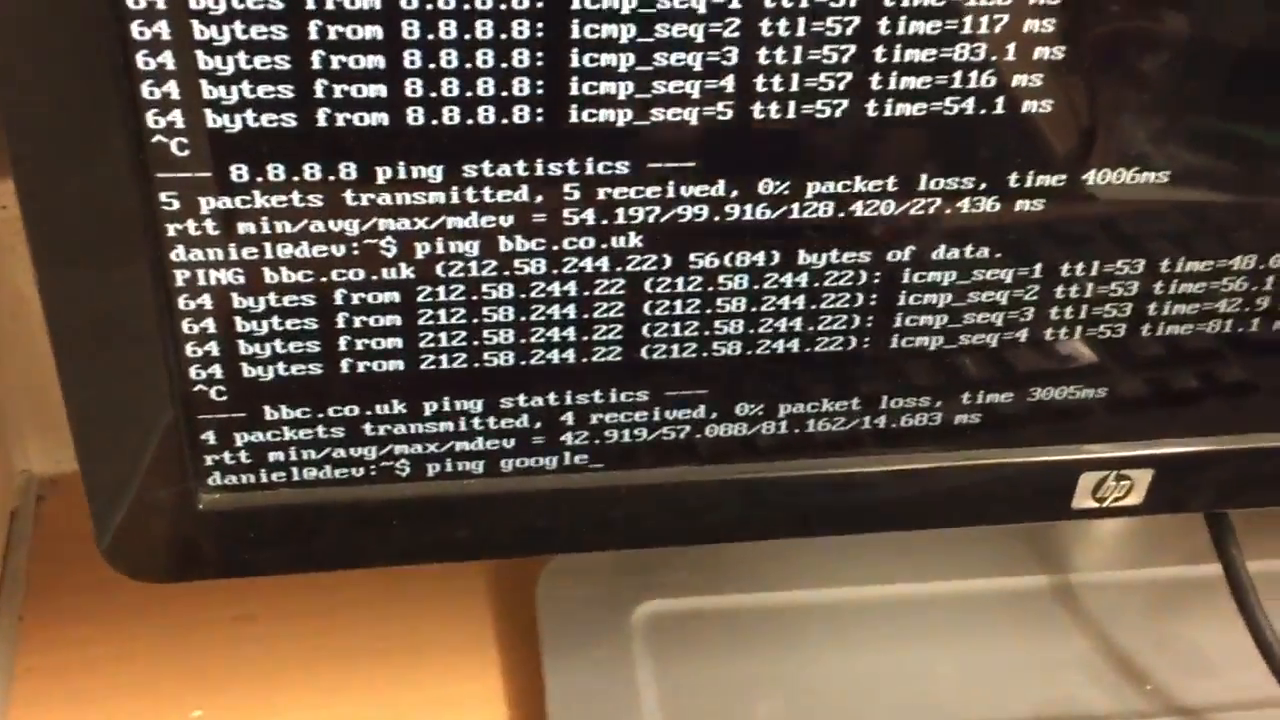
{"action": "type", "text": ".co.uk"}
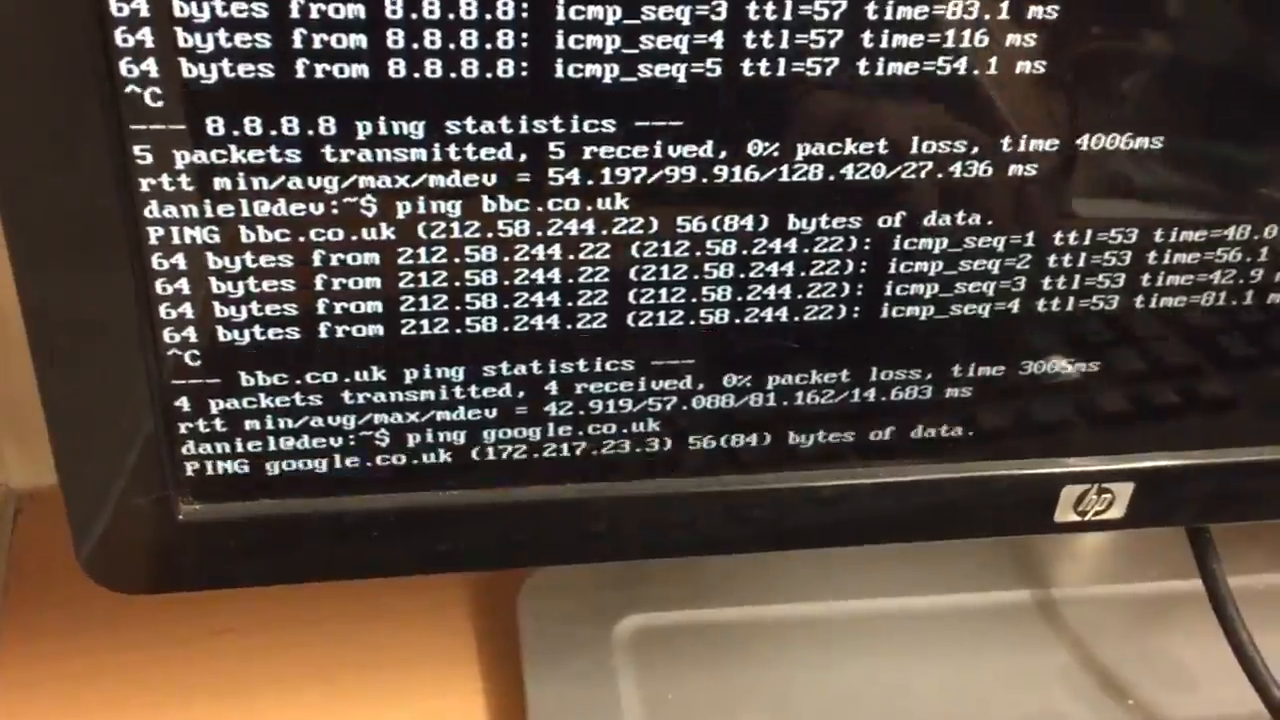
{"action": "key", "text": "ctrl+c"}
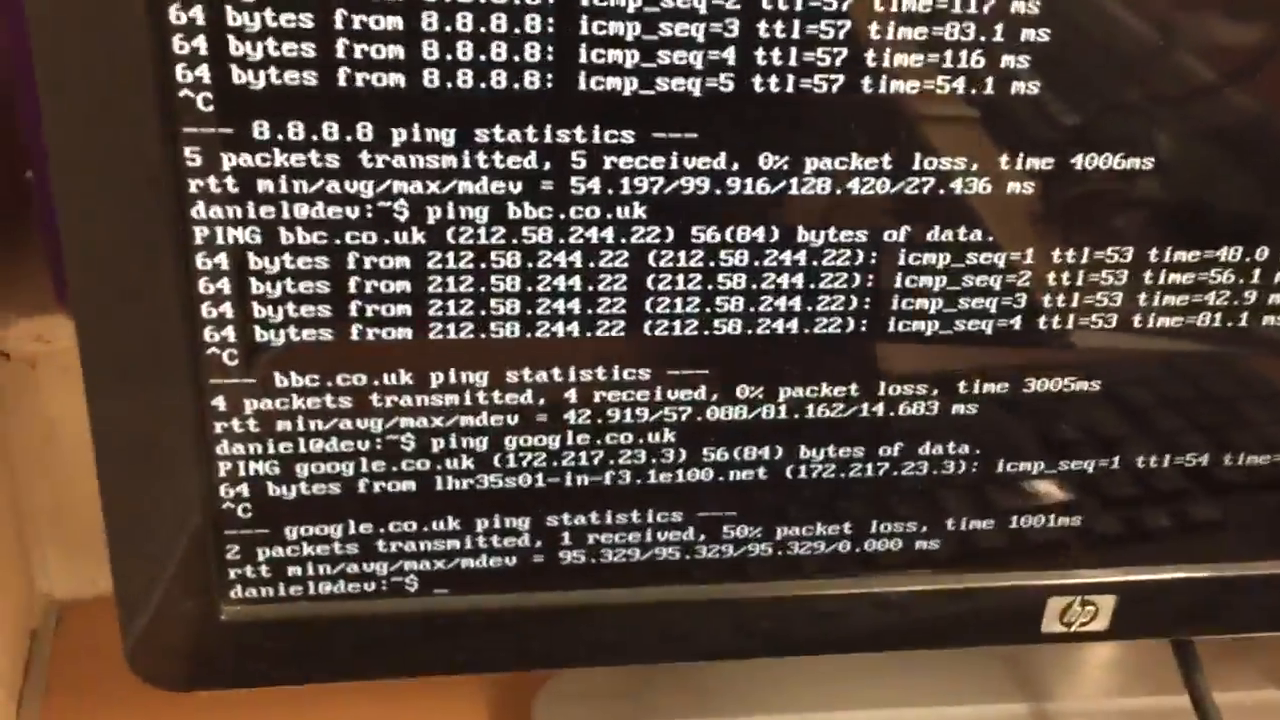
{"action": "type", "text": "pin"}
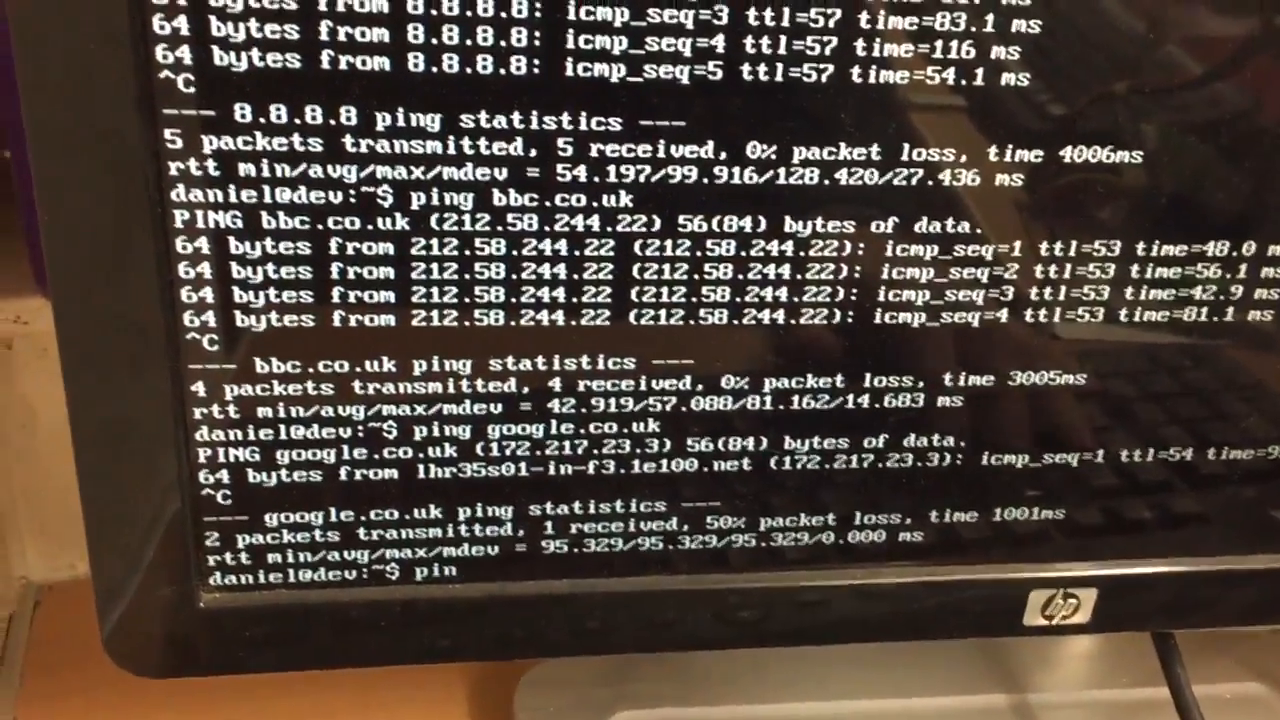
{"action": "key", "text": "BackSpace"}
{"action": "key", "text": "BackSpace"}
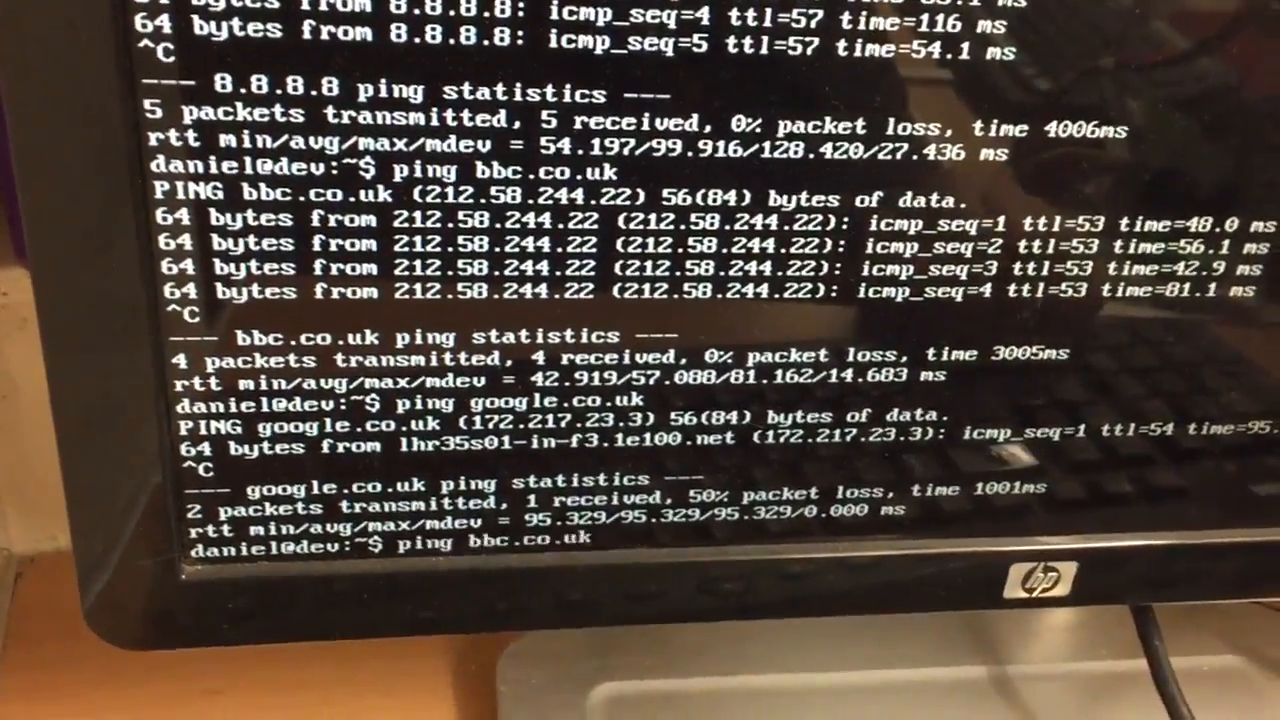
{"action": "type", "text": "ifconfig -a"}
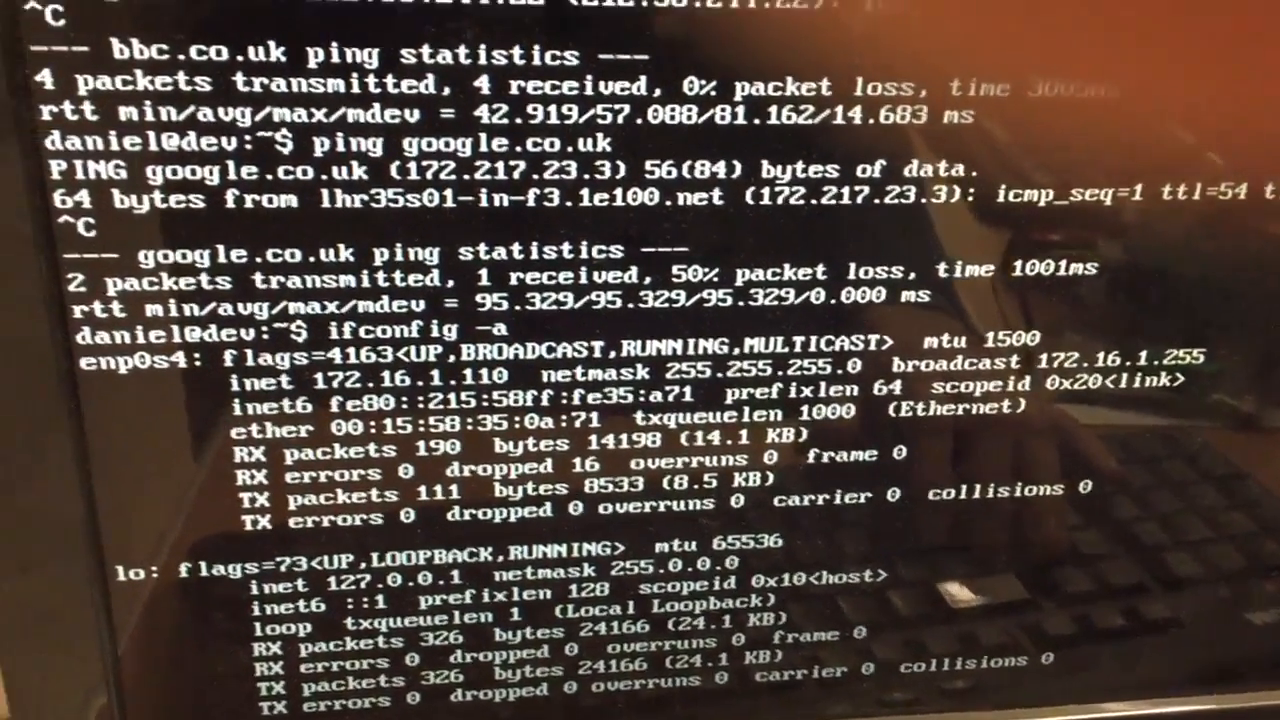
{"action": "type", "text": "ifconfig -a"}
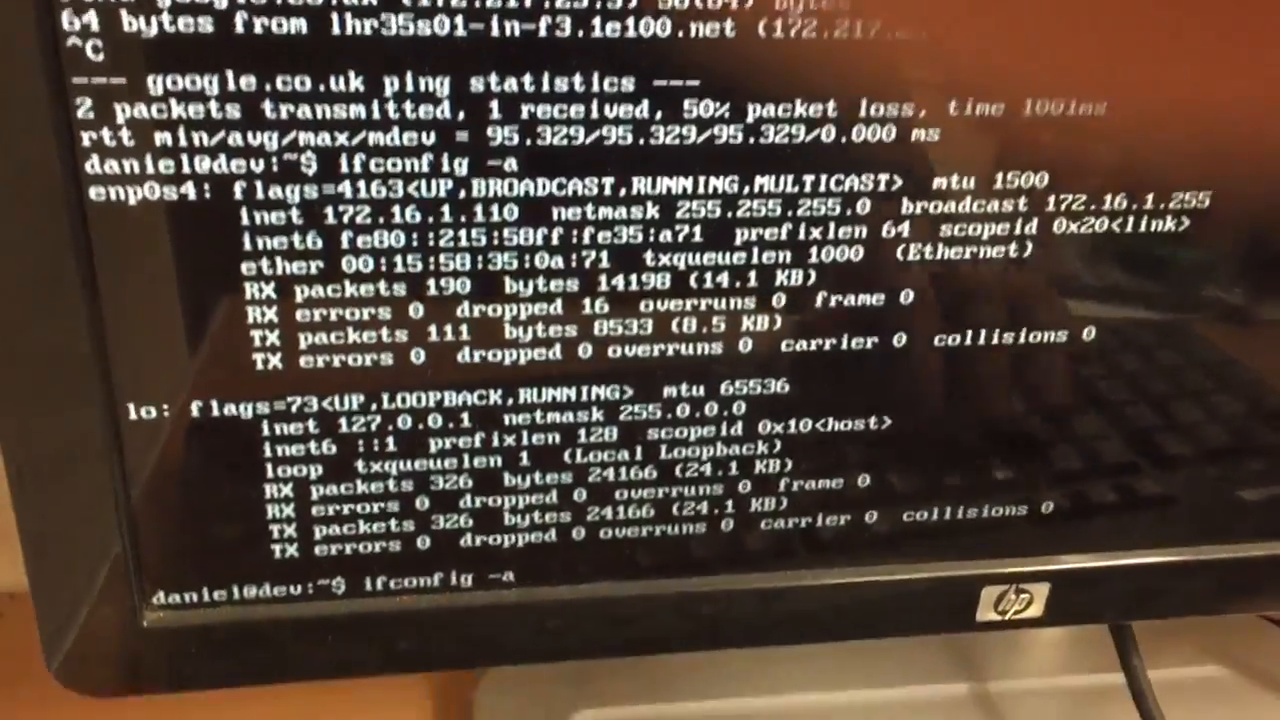
- Ping the gateway 172.16.1.1 and stop after three replies with 0% loss
{"action": "key", "text": "BackSpace"}
{"action": "key", "text": "BackSpace"}
{"action": "key", "text": "BackSpace"}
{"action": "key", "text": "BackSpace"}
{"action": "key", "text": "BackSpace"}
{"action": "key", "text": "BackSpace"}
{"action": "type", "text": "ping "}
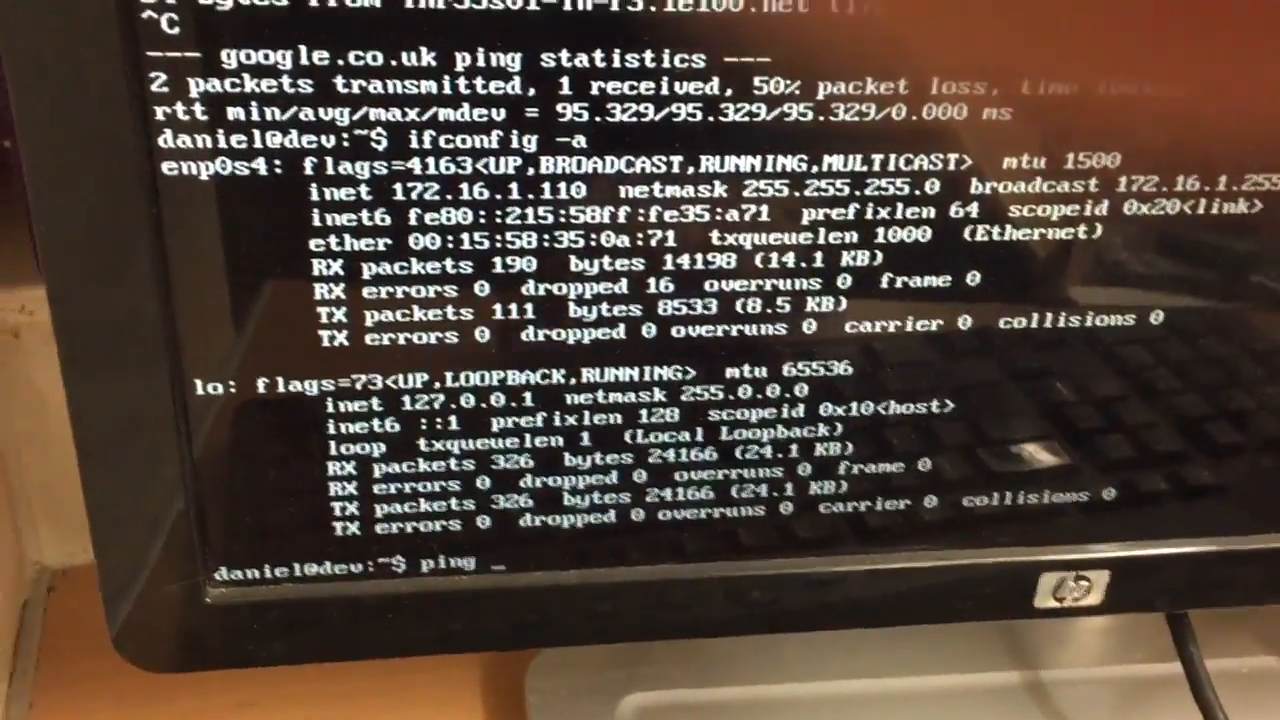
{"action": "type", "text": "2"}
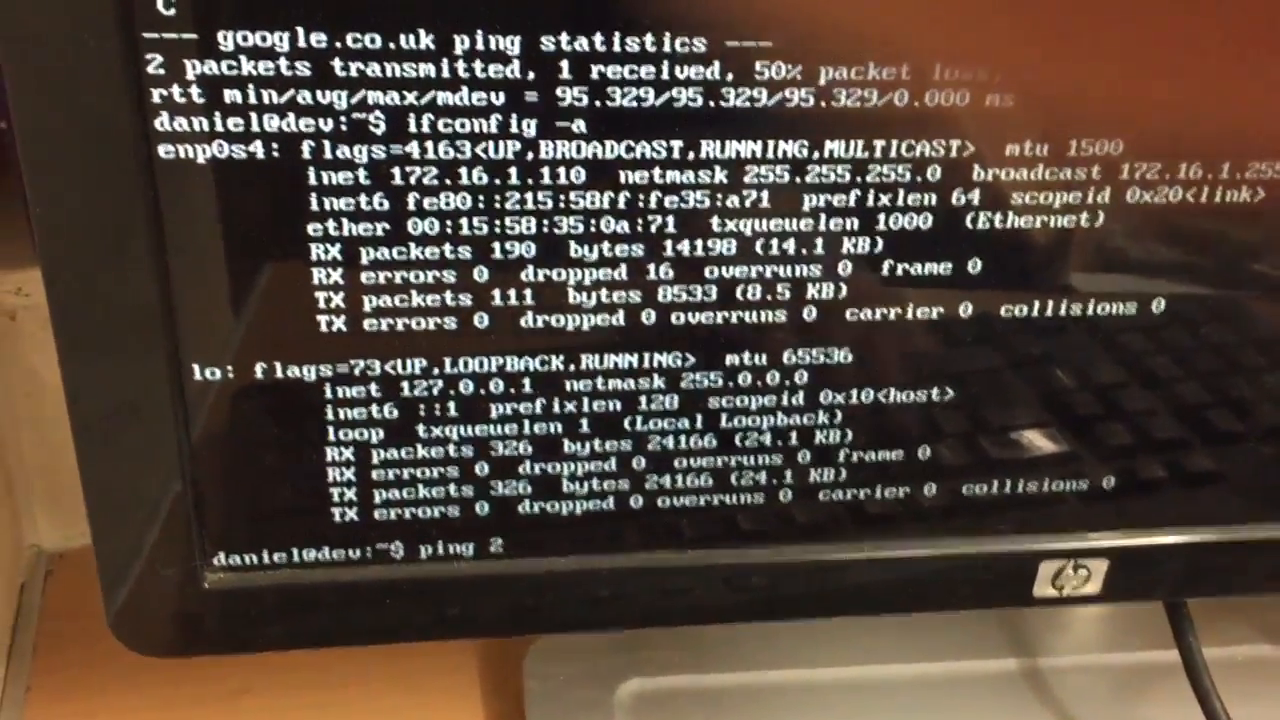
{"action": "key", "text": "BackSpace"}
{"action": "type", "text": "172"}
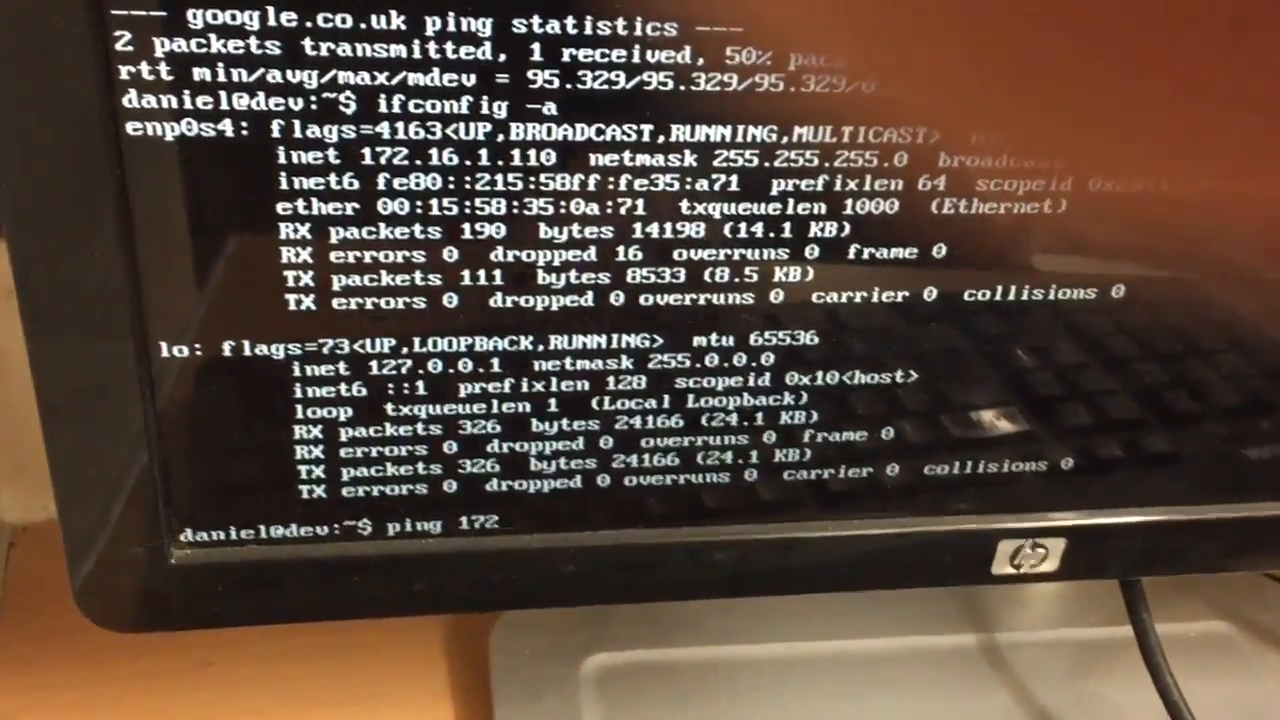
{"action": "type", "text": ".16"}
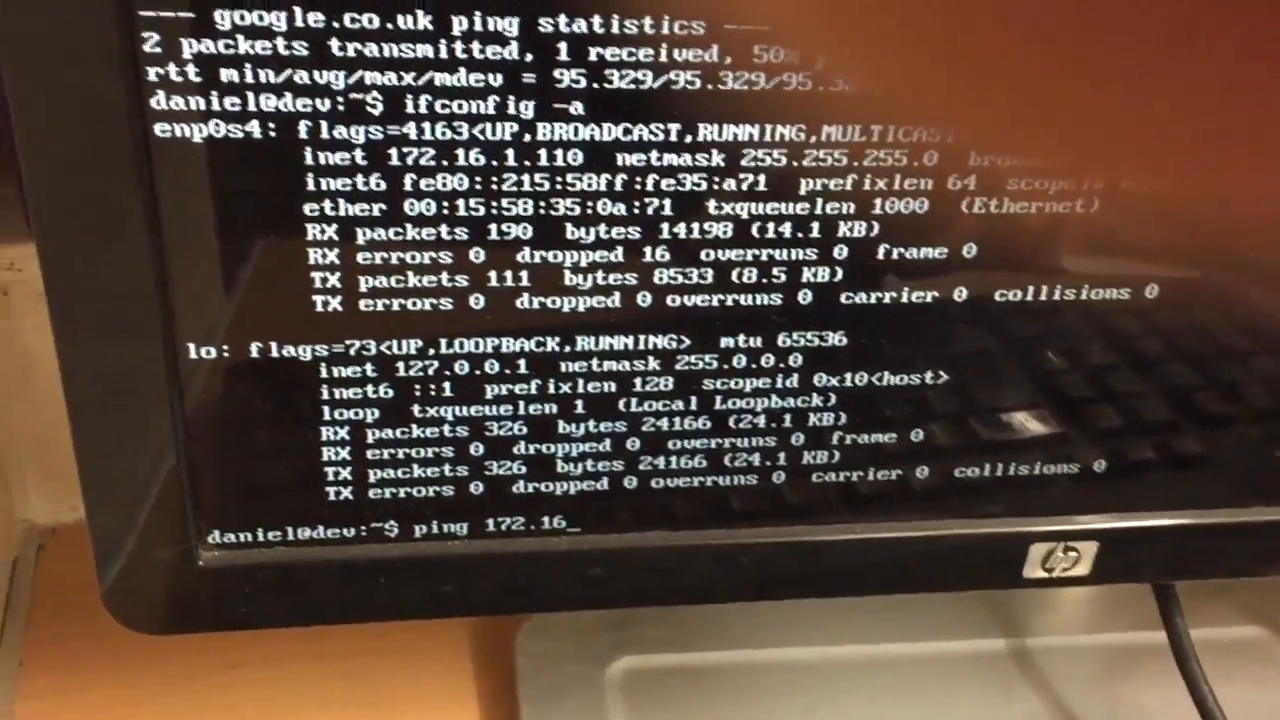
{"action": "type", "text": ".1."}
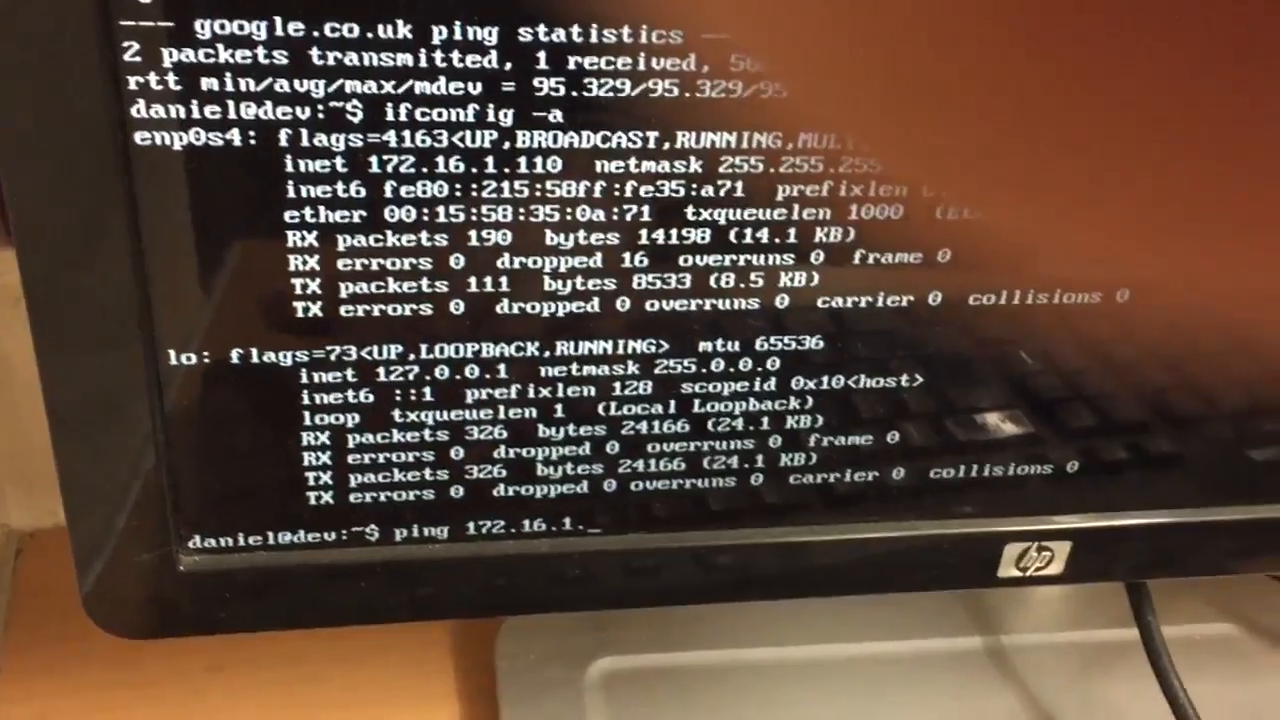
{"action": "type", "text": "1"}
{"action": "key", "text": "Return"}
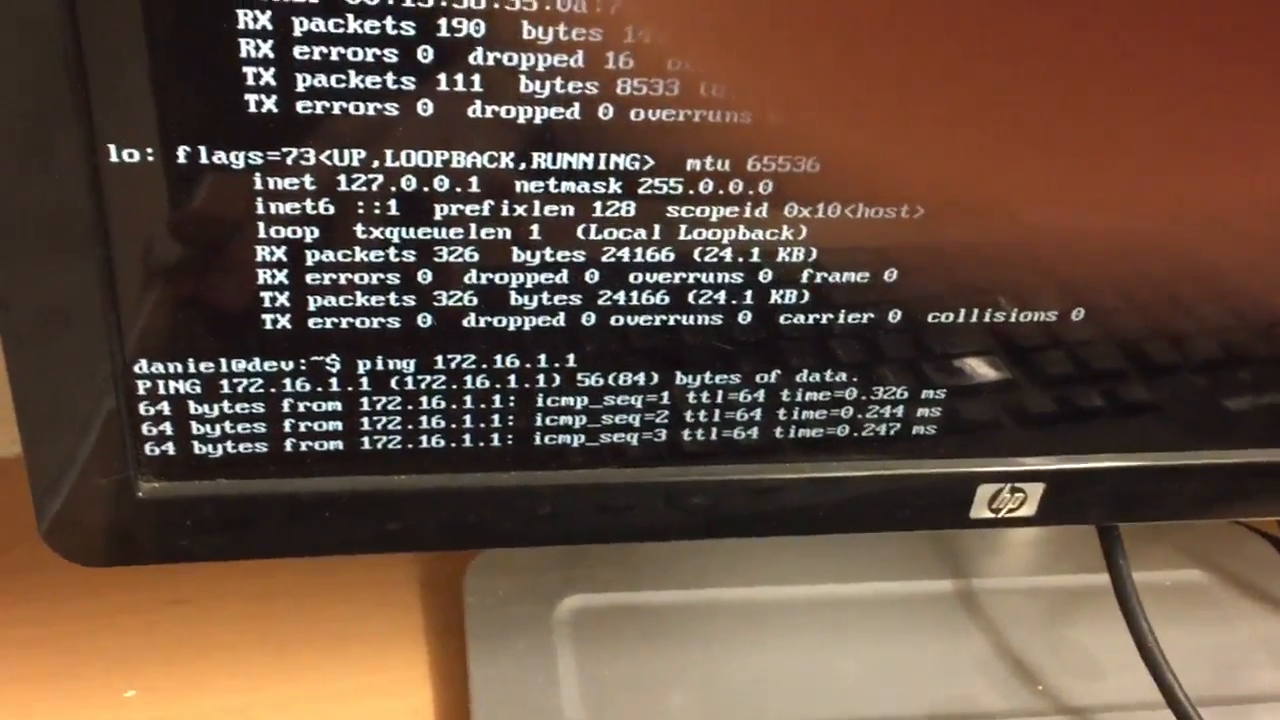
{"action": "key", "text": "ctrl+c"}
{"action": "type", "text": "ifconfig -a"}
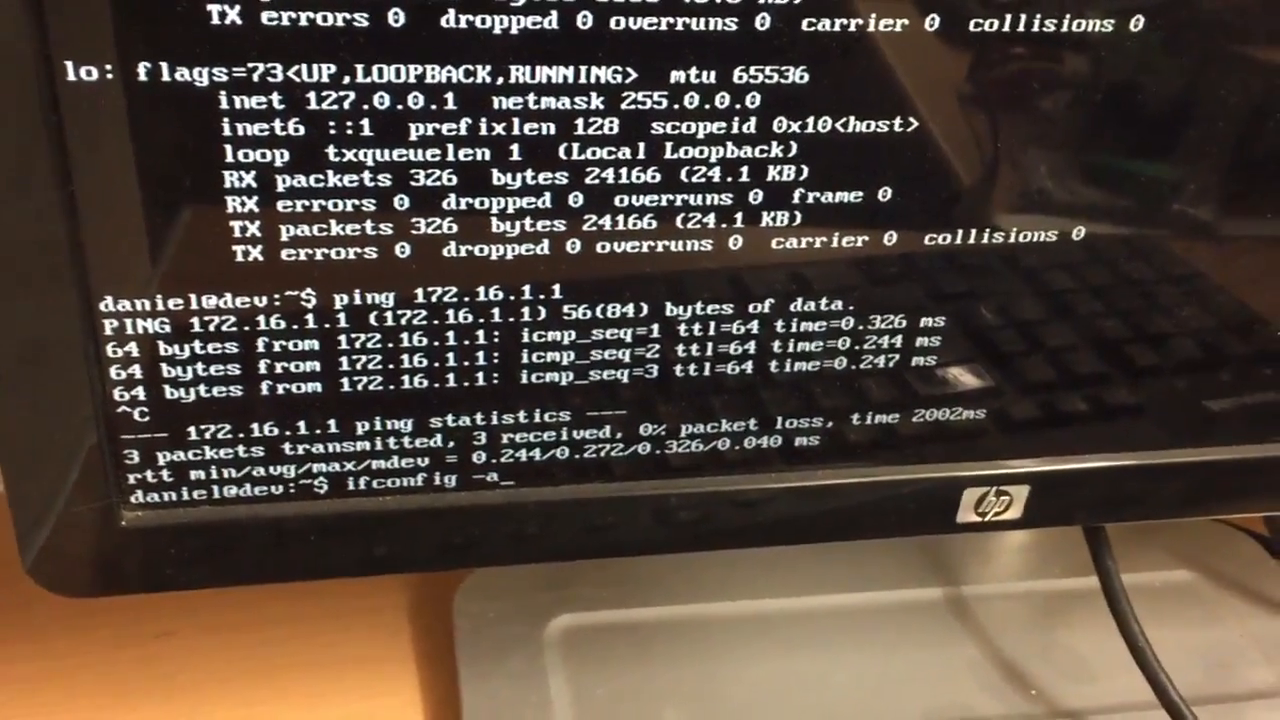
- Recall the bbc.co.uk ping from history and run it twice, stopping each with 0% packet loss
{"action": "key", "text": "Up"}
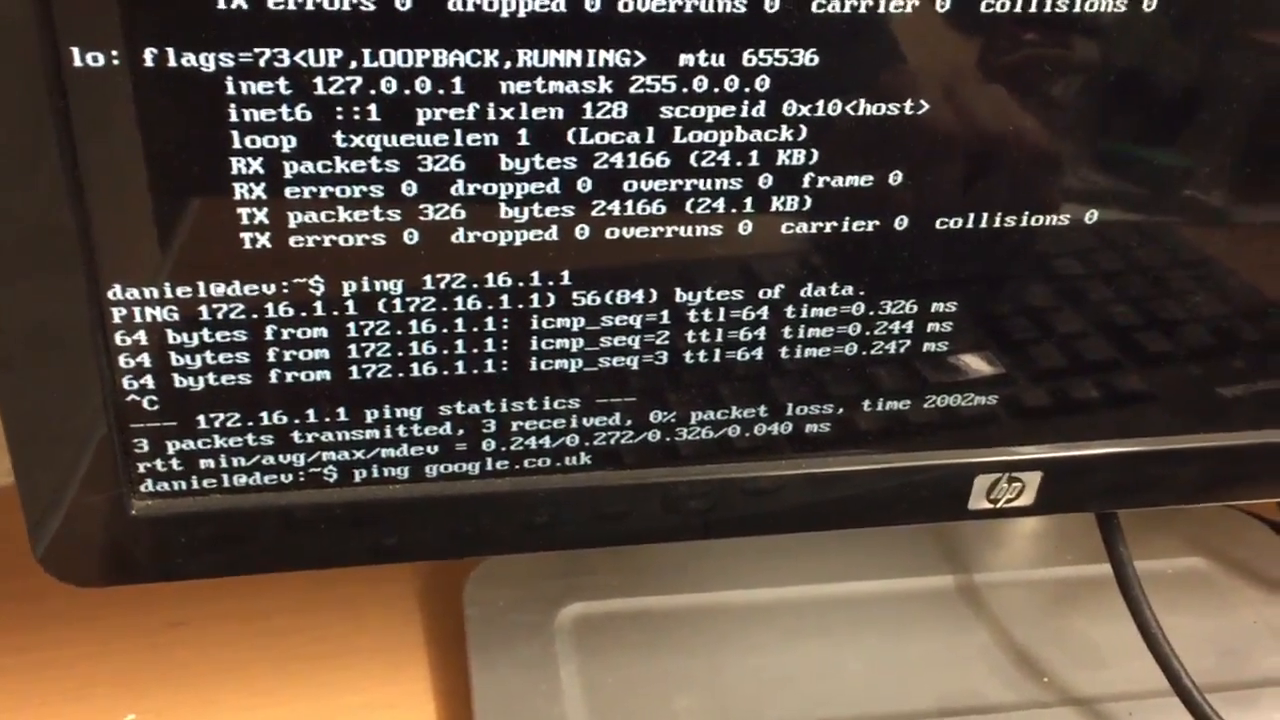
{"action": "key", "text": "Up"}
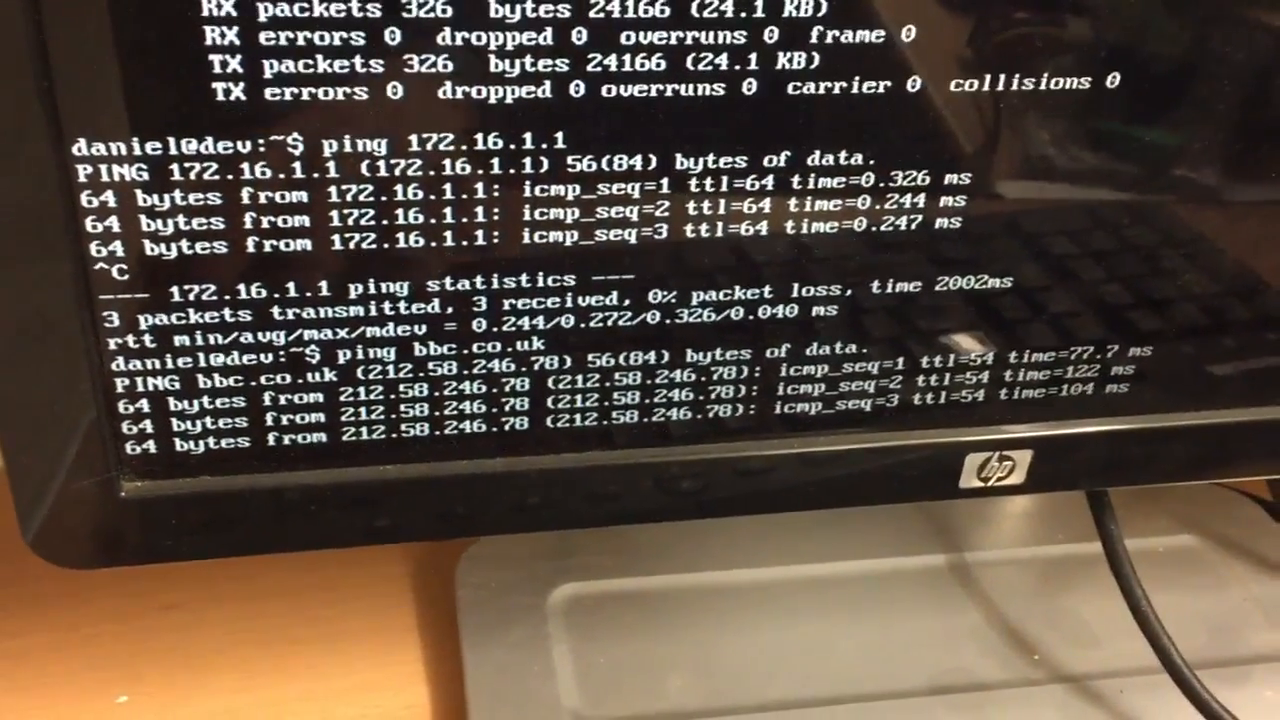
{"action": "key", "text": "ctrl+c"}
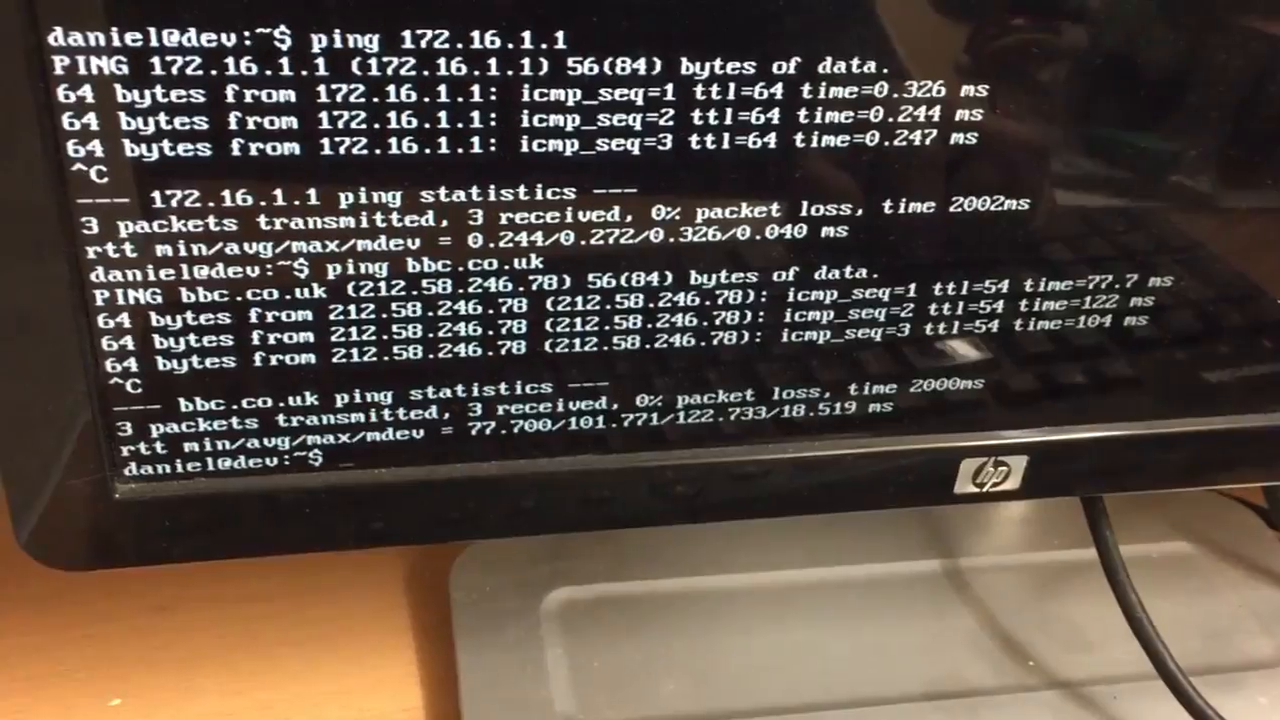
{"action": "type", "text": "ping bbc.co.uk"}
{"action": "key", "text": "Return"}
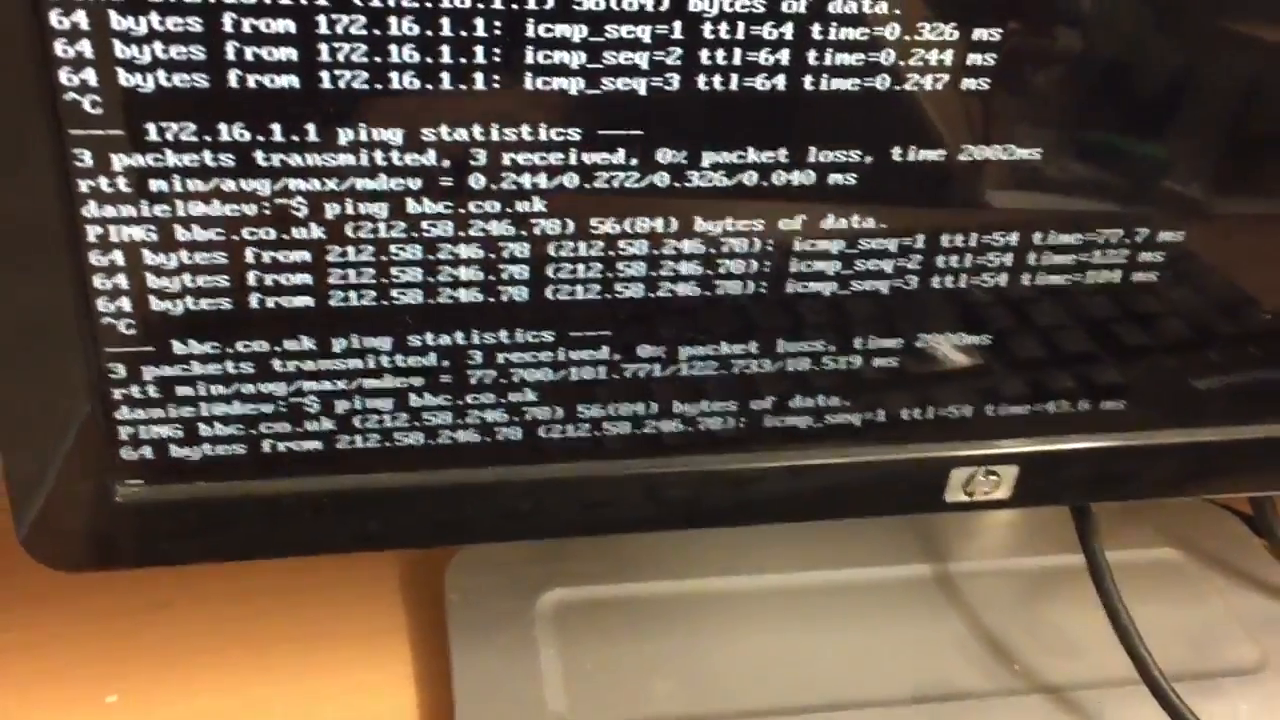
{"action": "key", "text": "ctrl+c"}
{"action": "type", "text": "clear"}
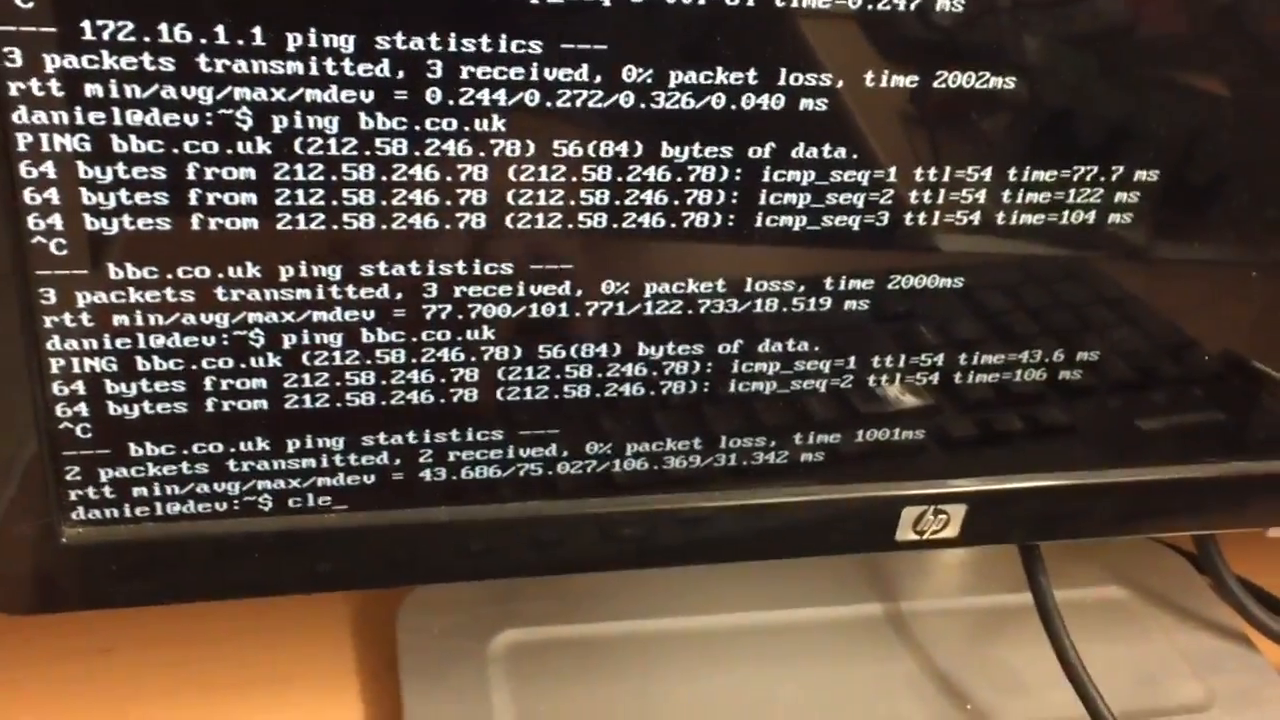